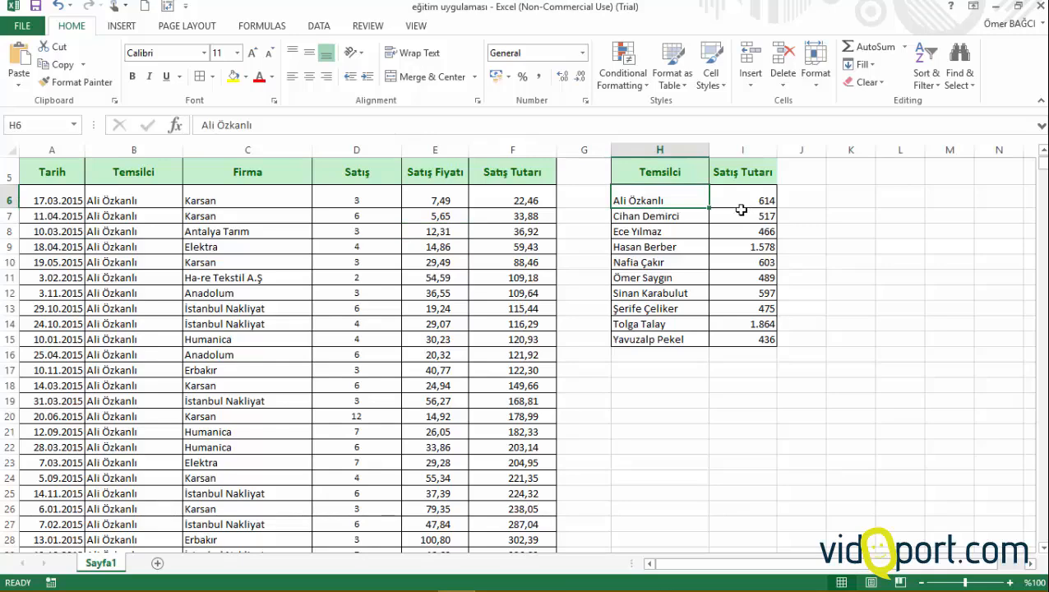
pyautogui.click(743, 215)
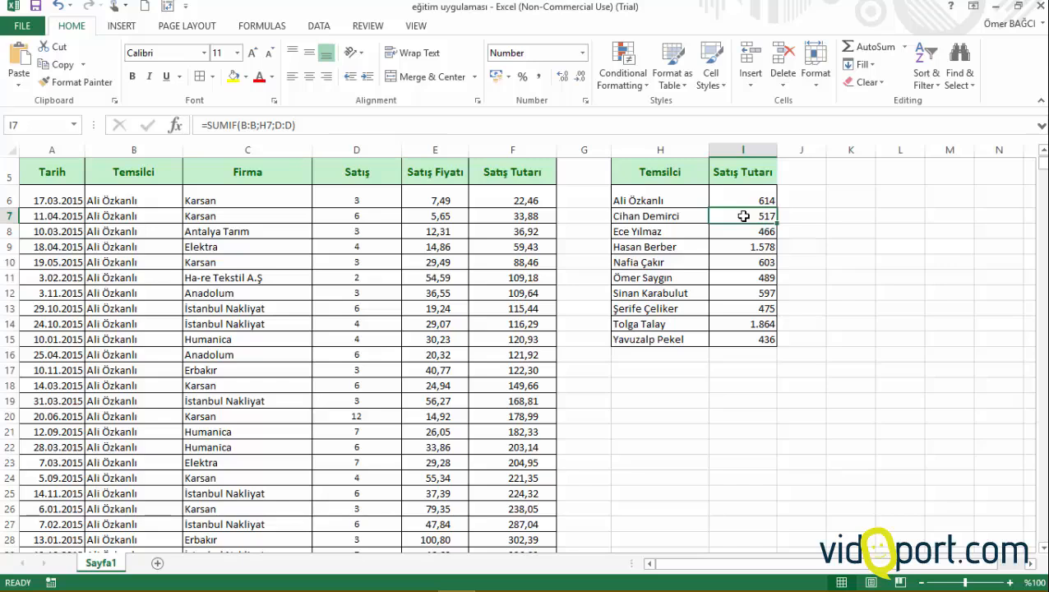
pyautogui.click(663, 228)
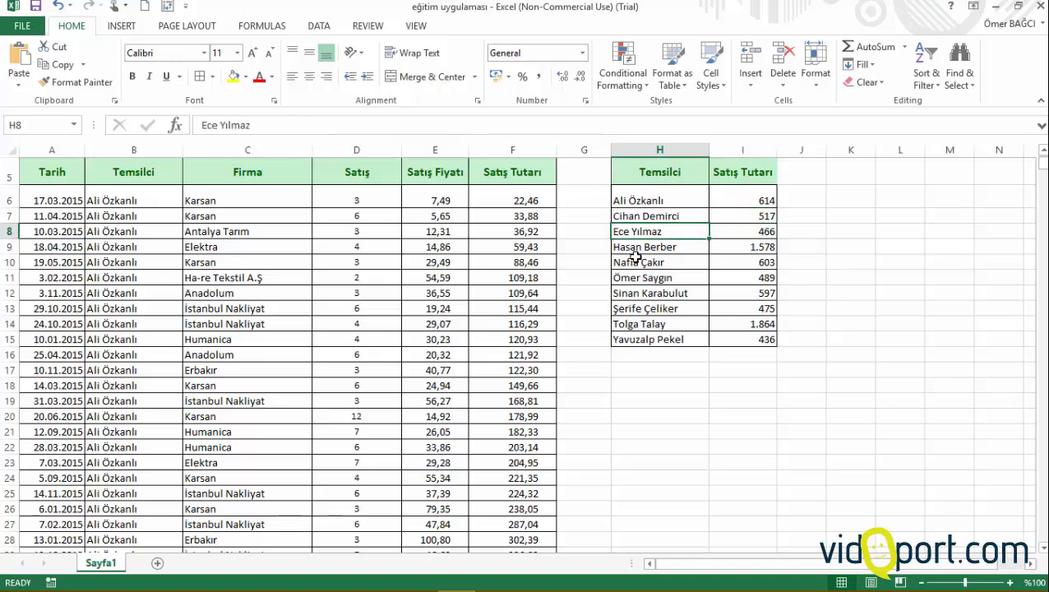
# Step: Preview the recommended Clustered Column and Clustered Bar charts for the Temsilci and Satış Tutarı summary table without inserting one
pyautogui.click(120, 30)
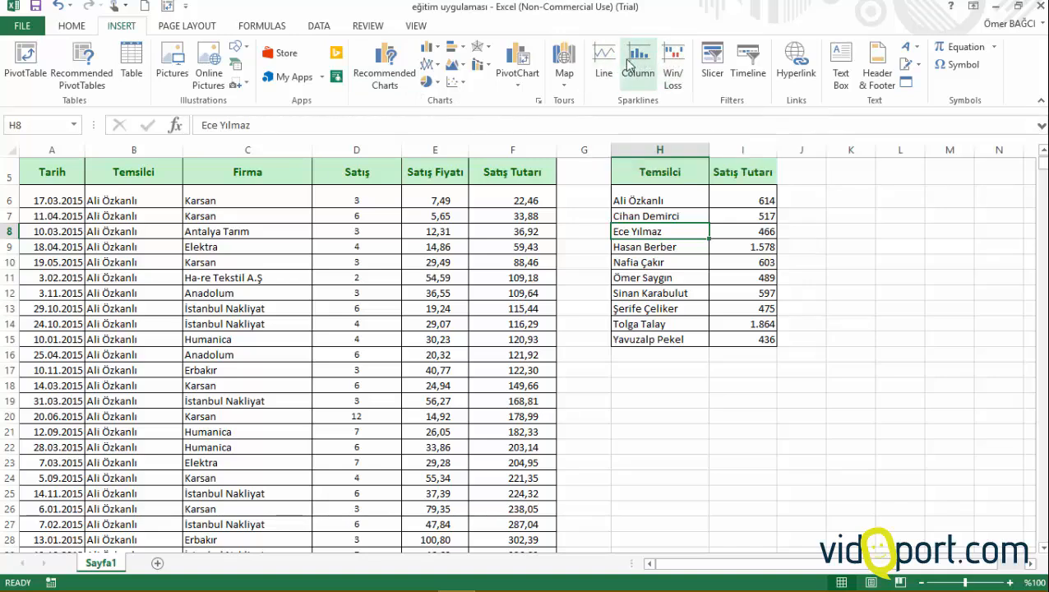
pyautogui.click(683, 256)
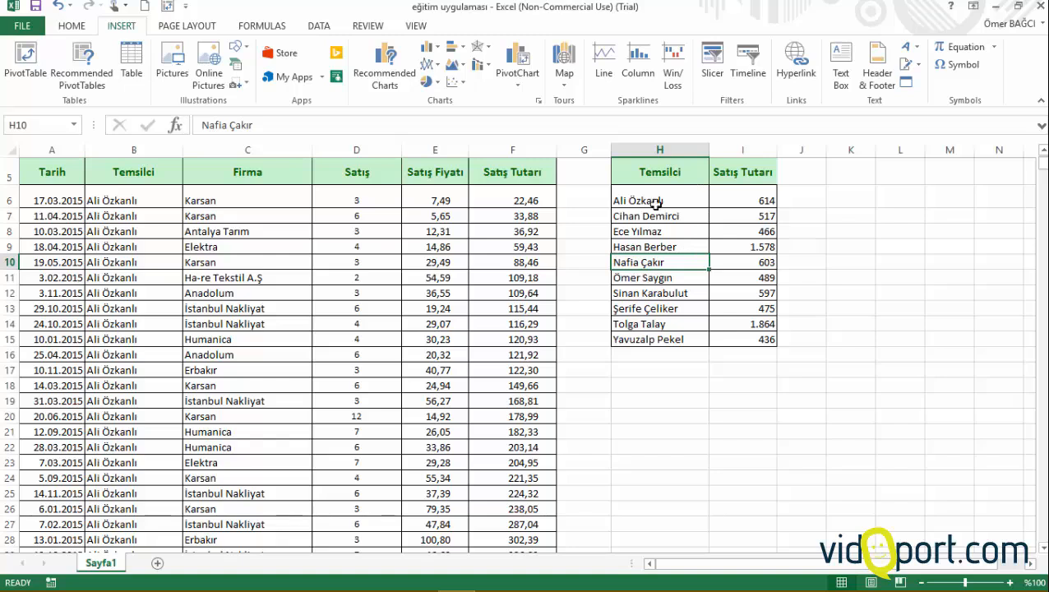
pyautogui.click(760, 268)
pyautogui.click(752, 272)
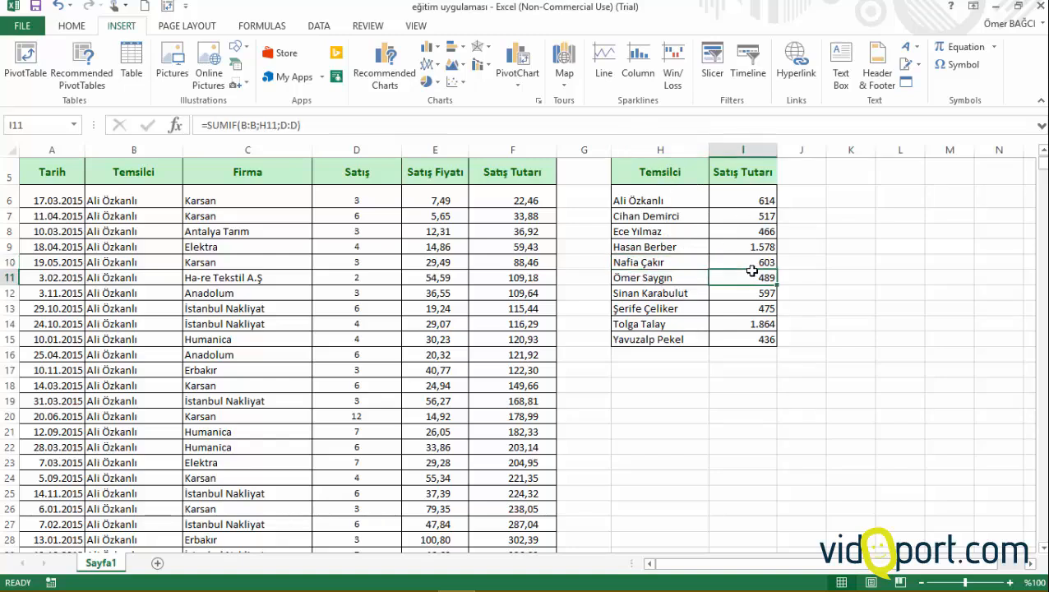
pyautogui.click(399, 76)
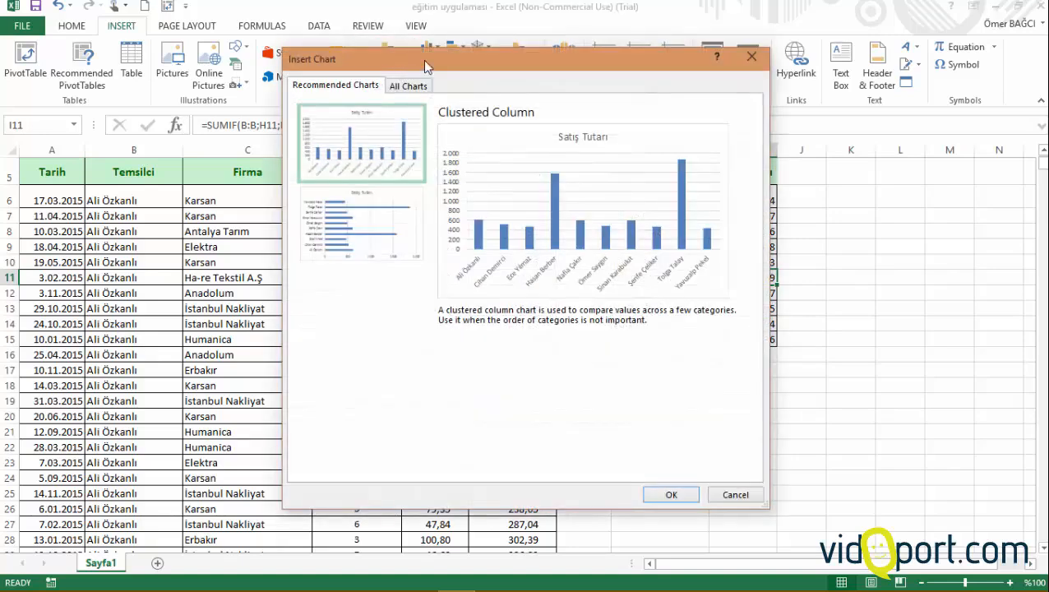
pyautogui.moveTo(396, 54); pyautogui.dragTo(163, 102)
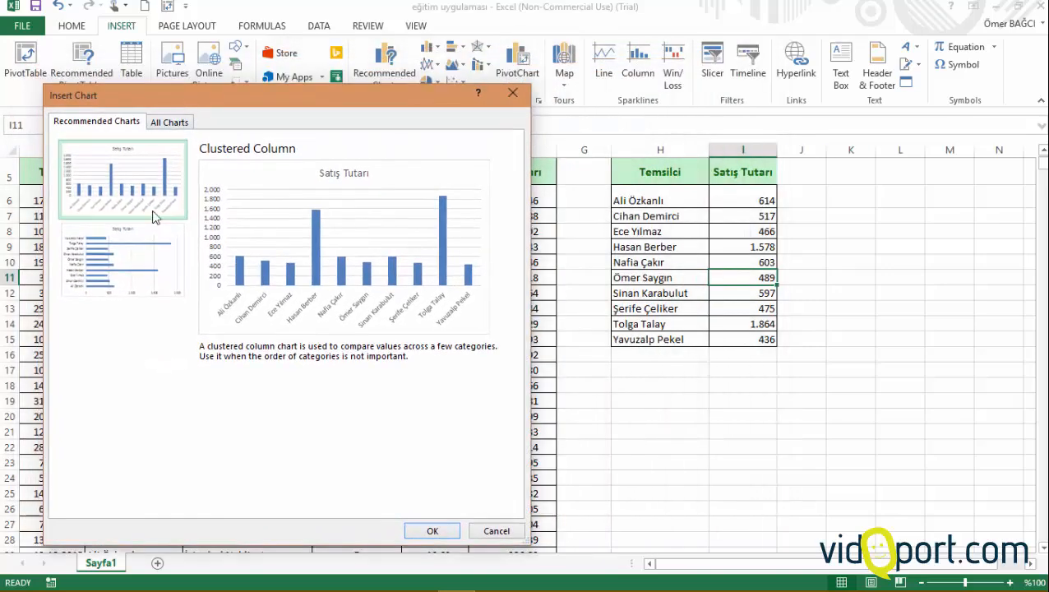
pyautogui.click(144, 259)
pyautogui.click(131, 194)
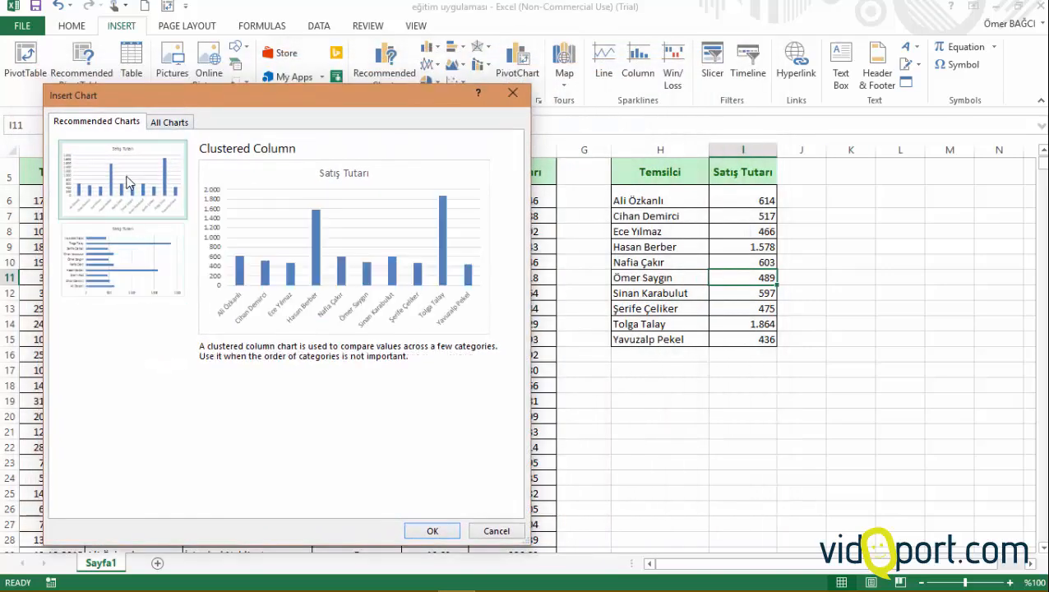
pyautogui.click(127, 262)
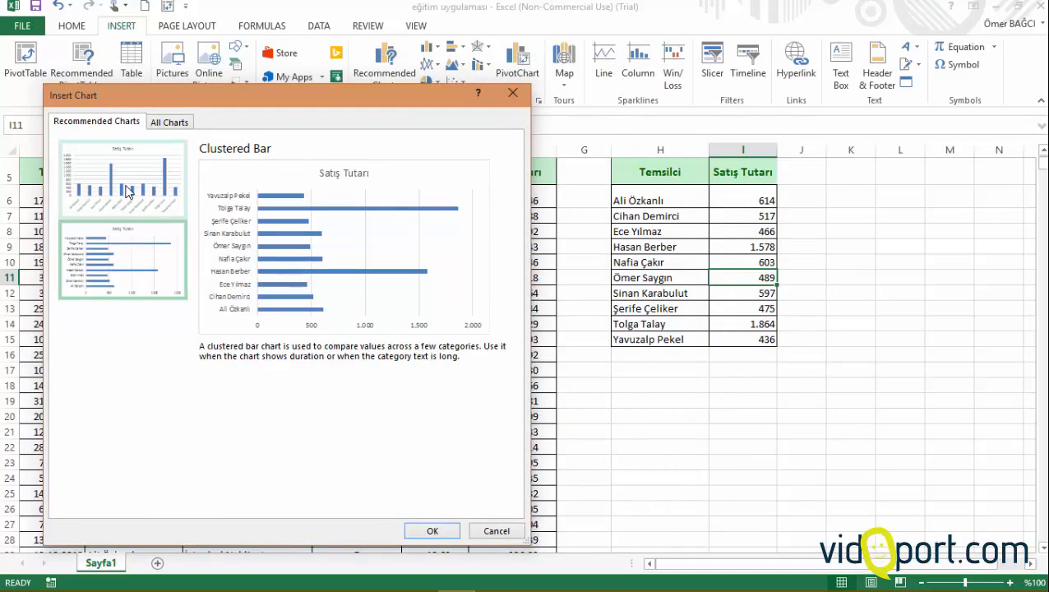
pyautogui.click(497, 531)
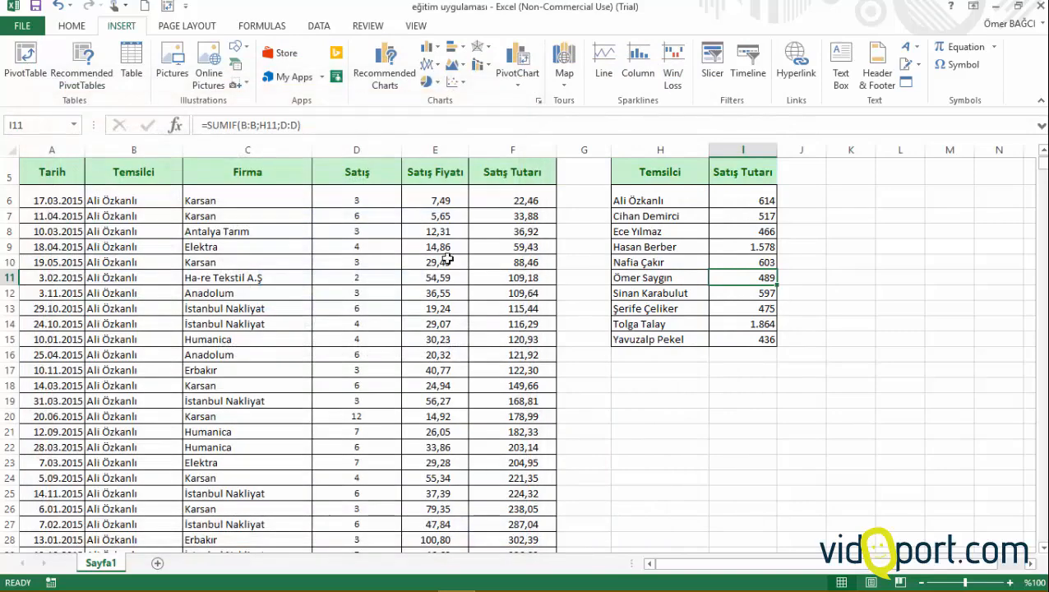
# Step: Look through the column, bar, line and pie chart types available for the sales summary table
pyautogui.click(437, 49)
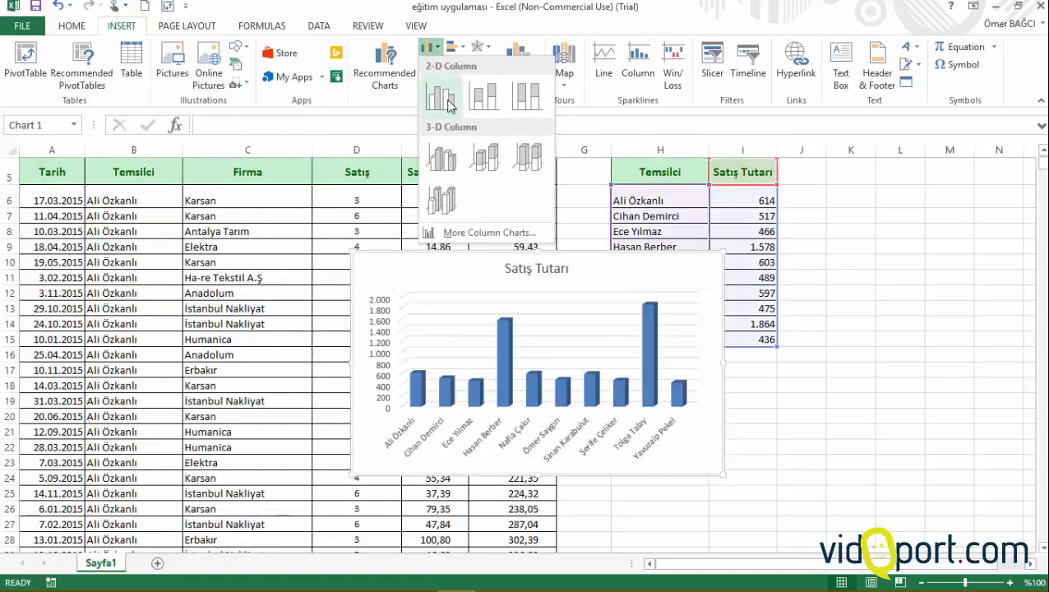
pyautogui.click(469, 24)
pyautogui.click(458, 51)
pyautogui.click(435, 65)
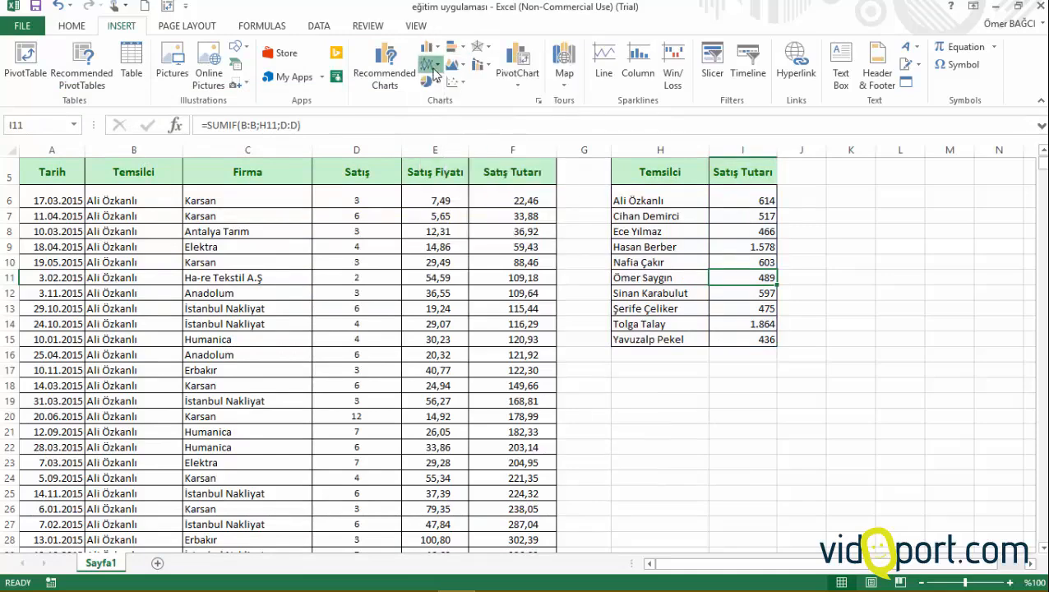
pyautogui.click(434, 74)
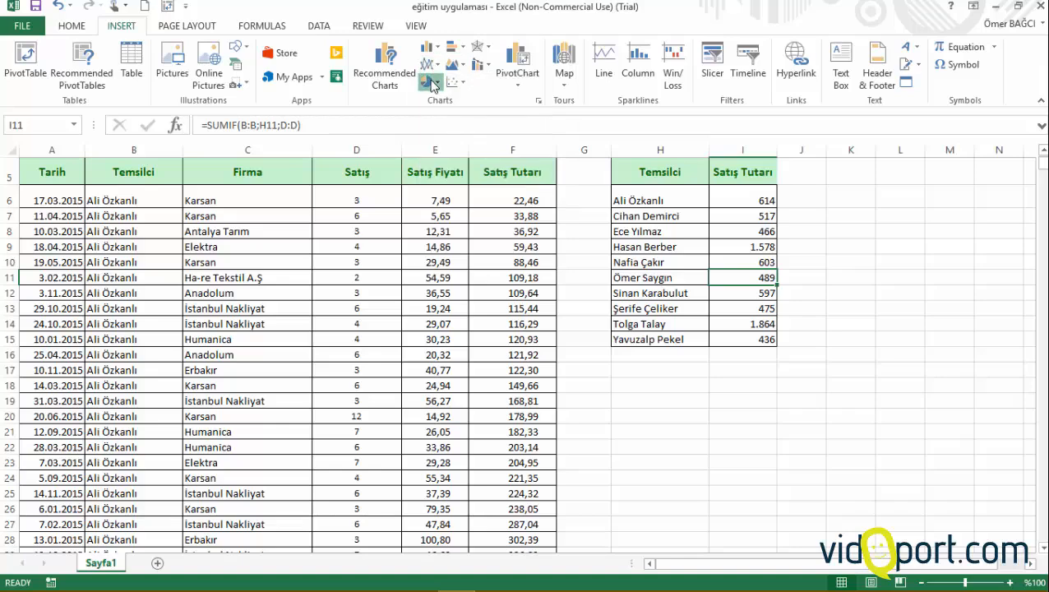
pyautogui.click(430, 83)
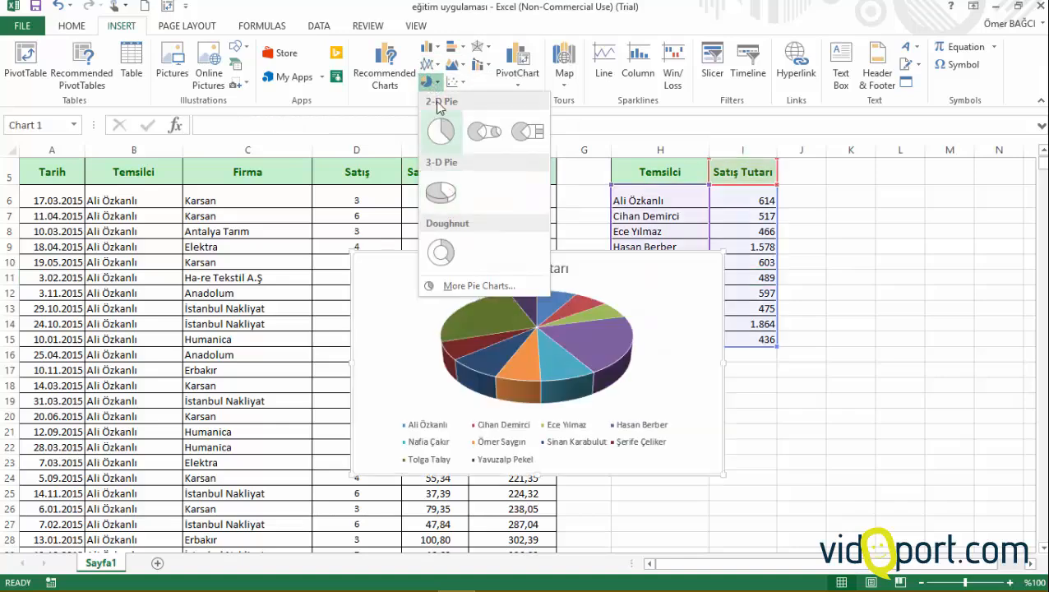
pyautogui.click(426, 66)
pyautogui.click(427, 64)
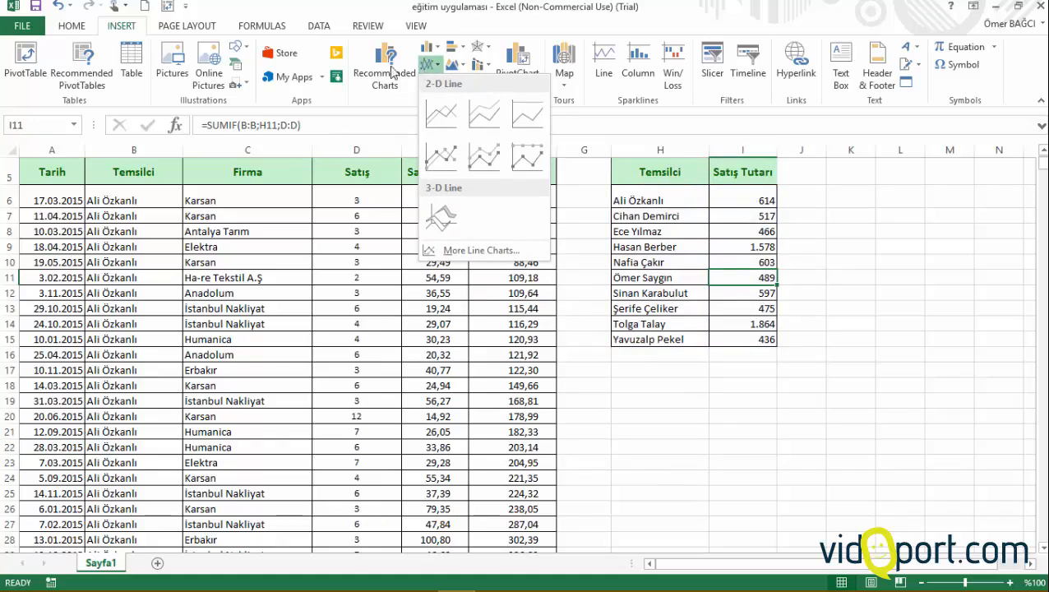
pyautogui.click(674, 237)
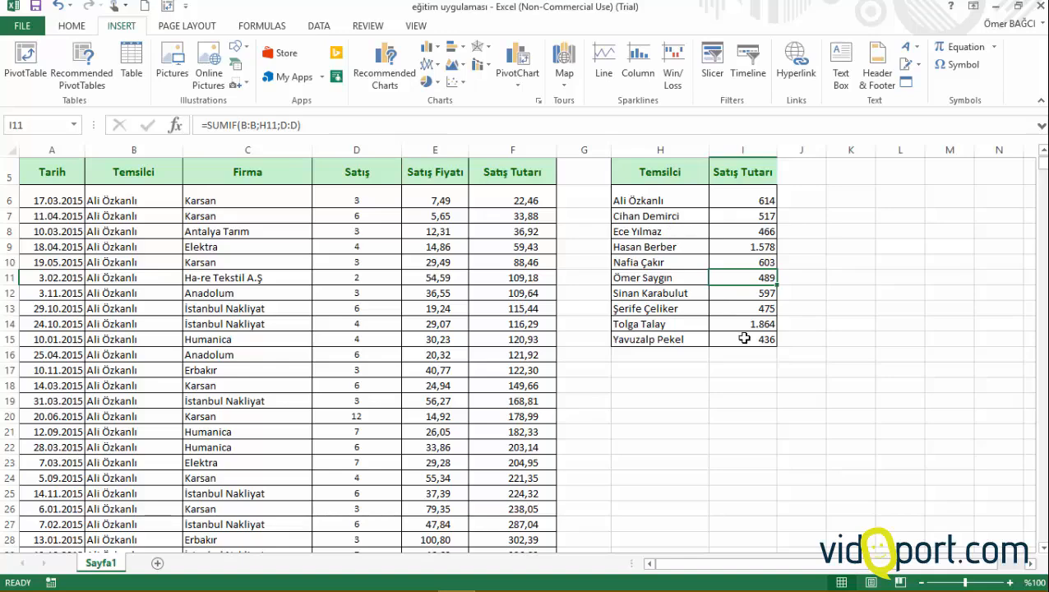
pyautogui.click(429, 48)
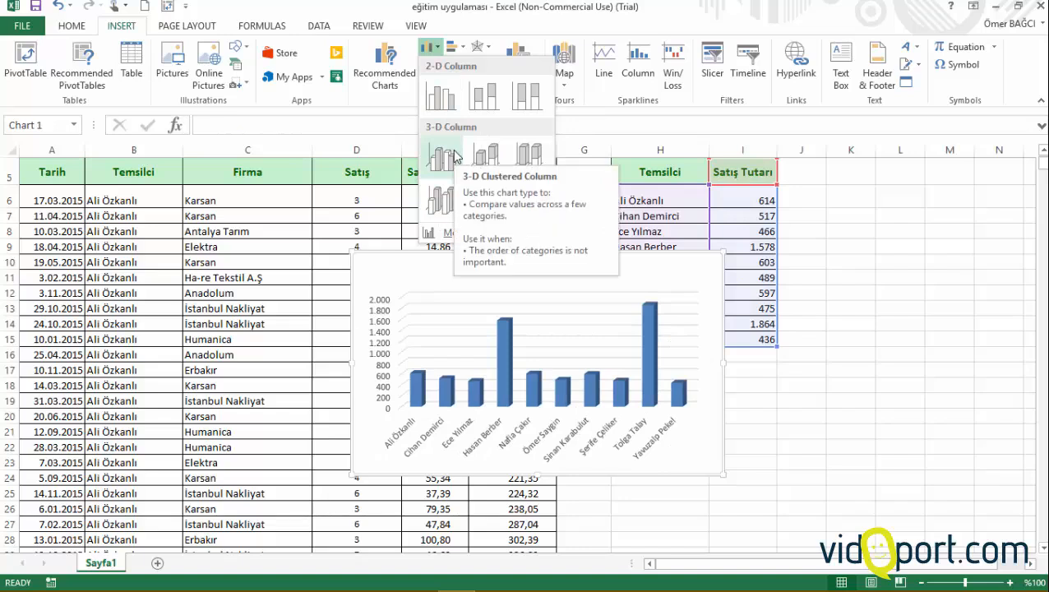
pyautogui.click(699, 231)
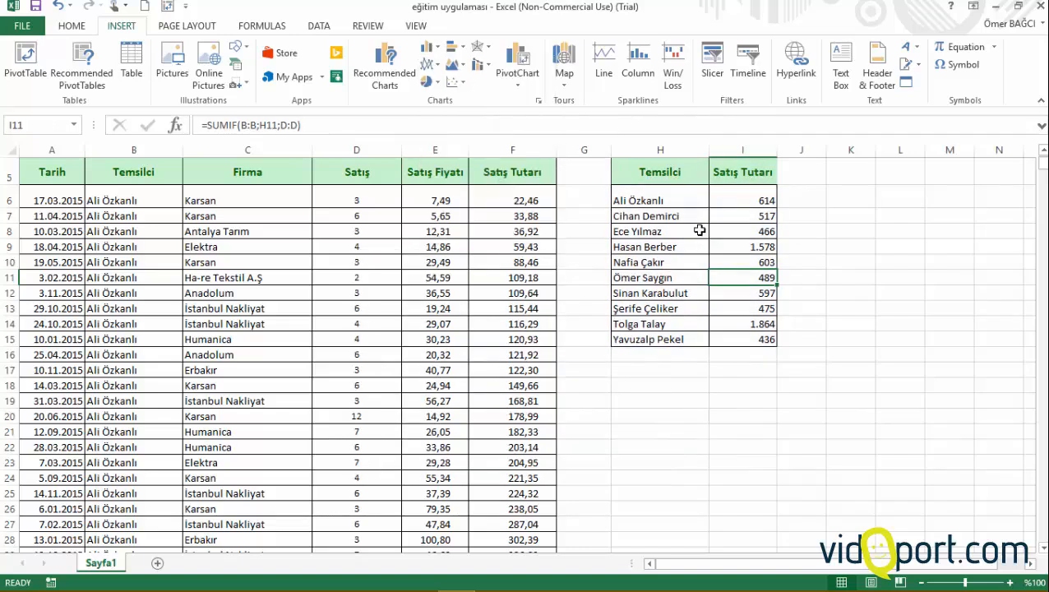
# Step: Insert a 3-D Clustered Column chart from the Temsilci and Satış Tutarı summary table
pyautogui.click(686, 231)
pyautogui.click(949, 246)
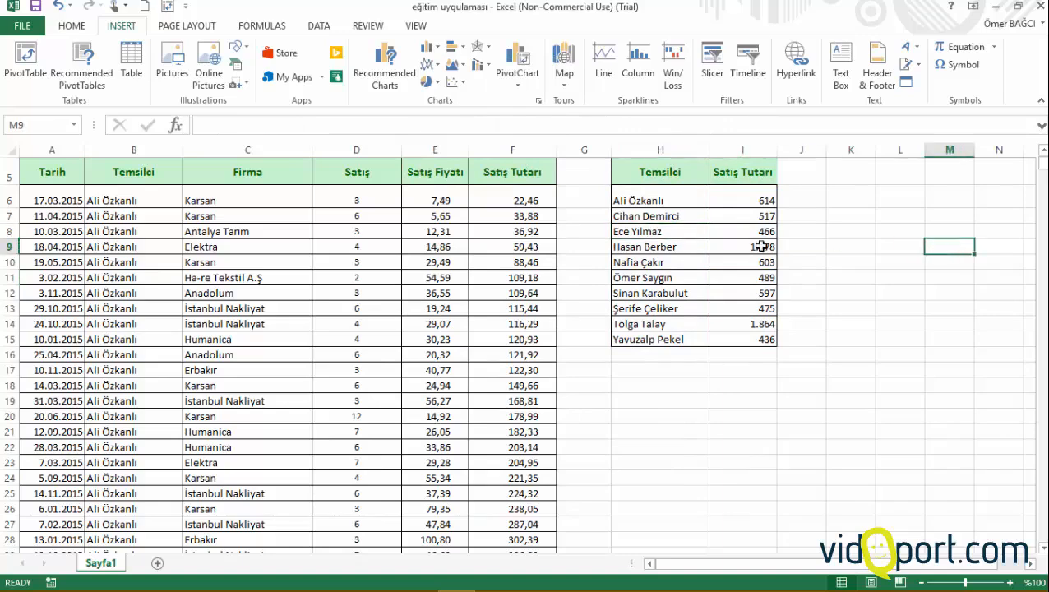
pyautogui.click(677, 247)
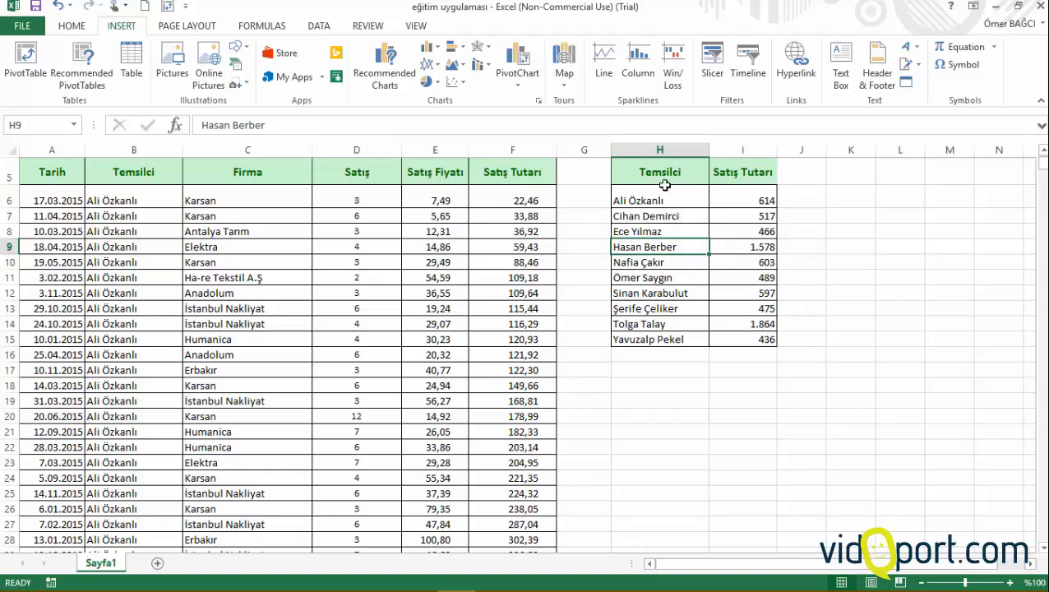
pyautogui.click(428, 49)
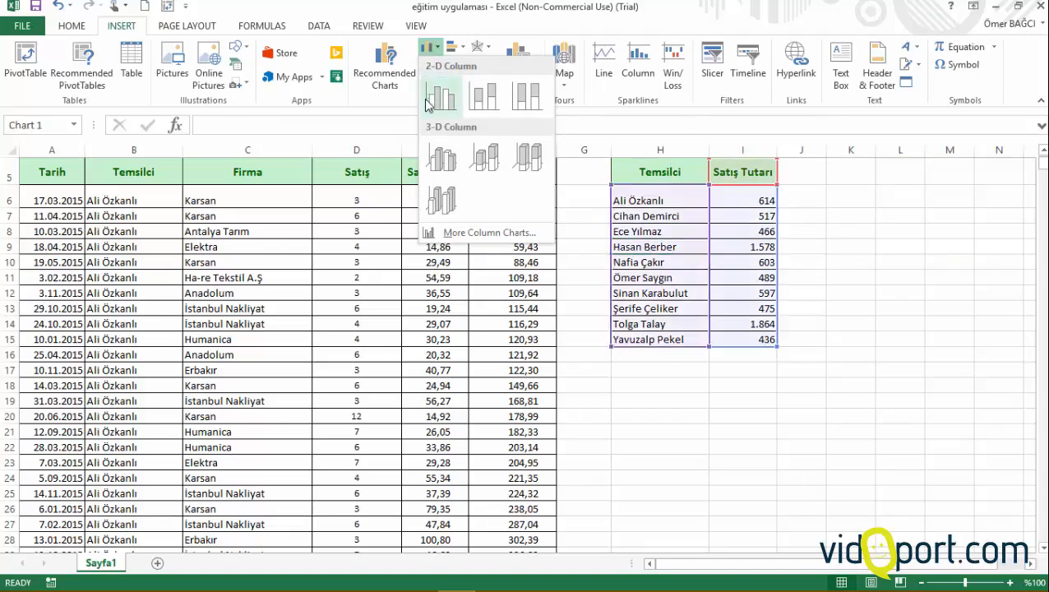
pyautogui.click(453, 163)
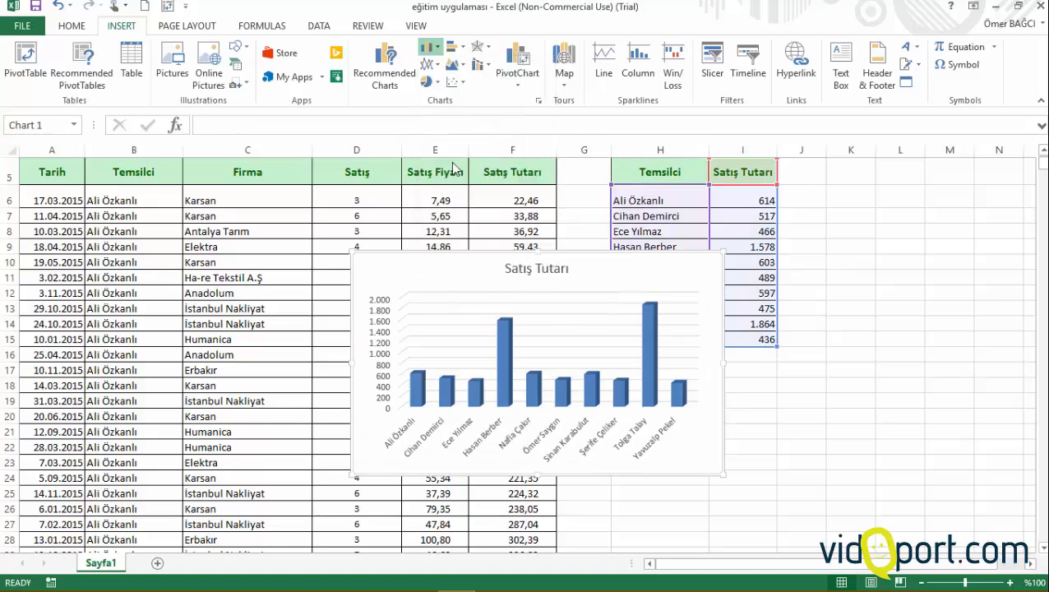
# Step: Enlarge the Satış Tutarı chart and place it over columns A to G beside the summary table, starting at row 4
pyautogui.moveTo(606, 260); pyautogui.dragTo(465, 186)
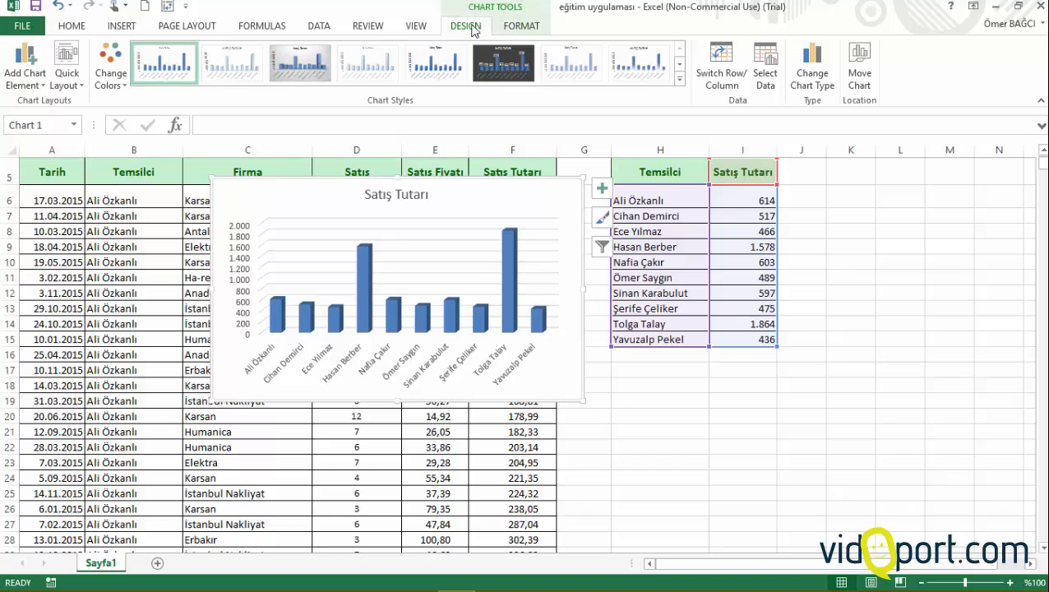
pyautogui.click(521, 27)
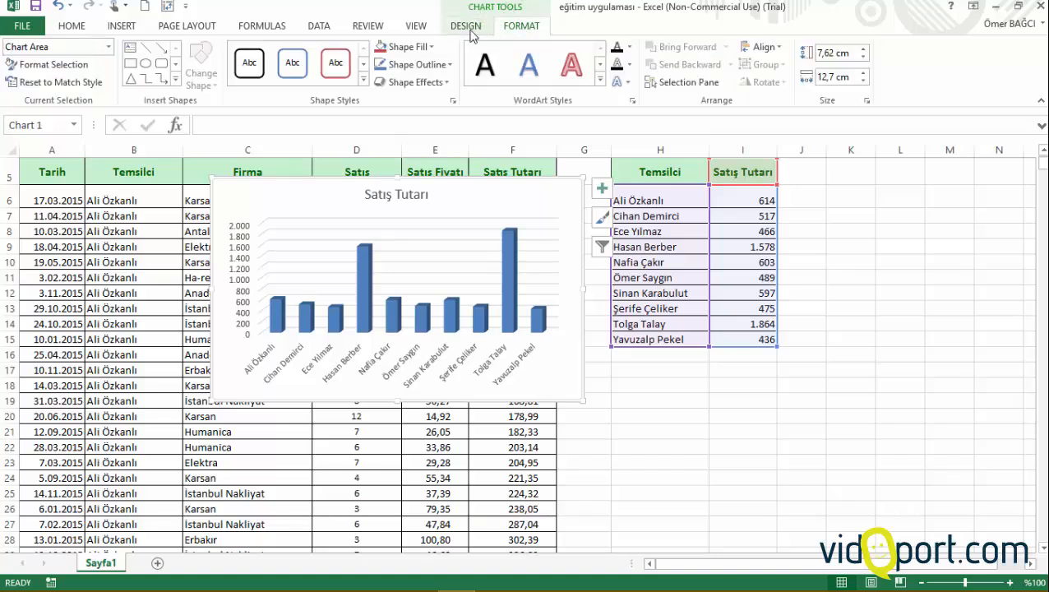
pyautogui.click(467, 27)
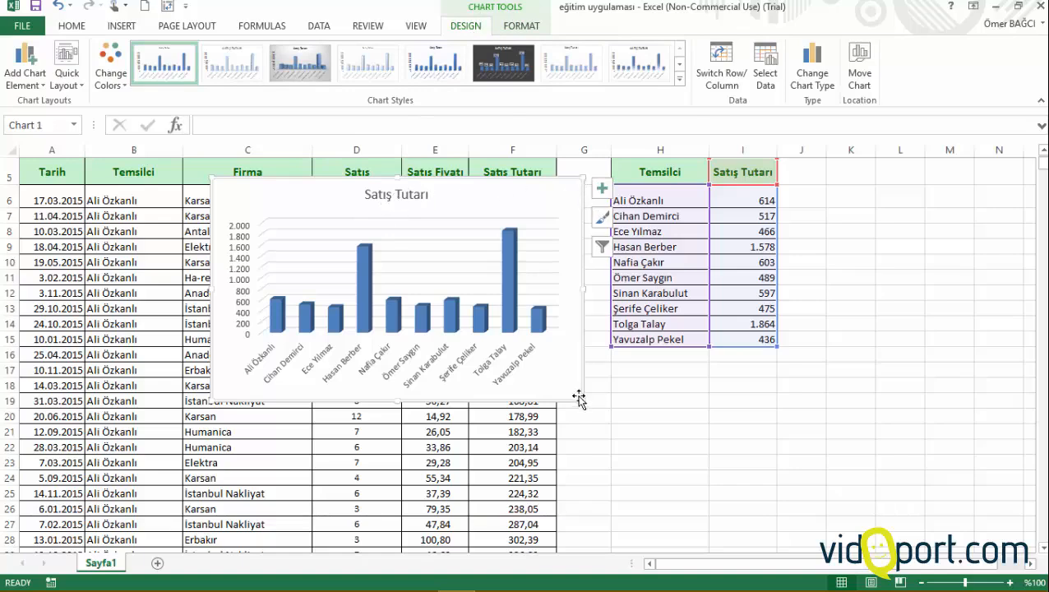
pyautogui.moveTo(583, 402); pyautogui.dragTo(781, 501)
pyautogui.moveTo(604, 178); pyautogui.dragTo(450, 179)
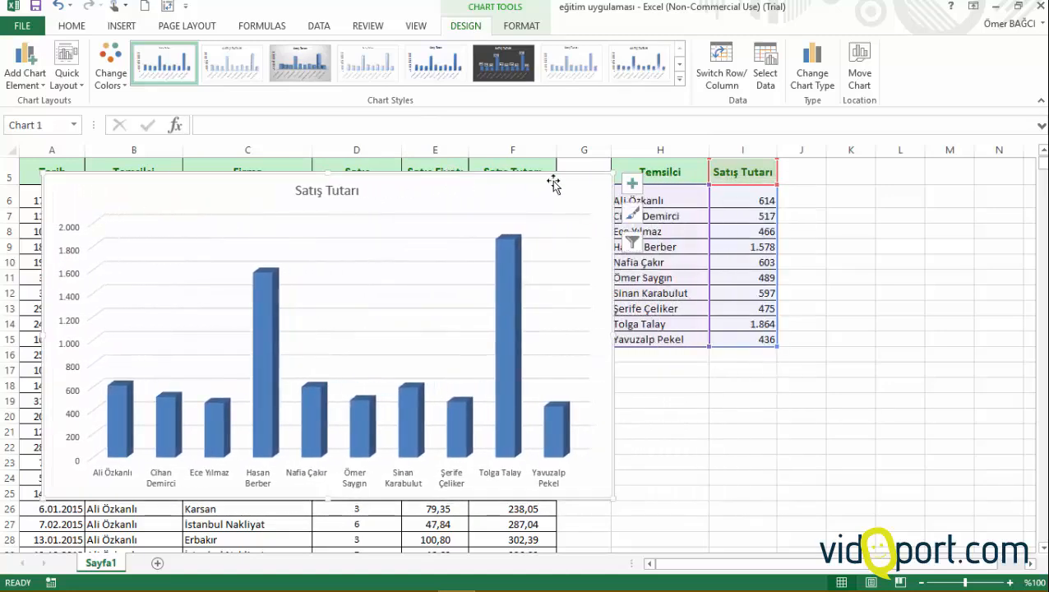
pyautogui.click(321, 191)
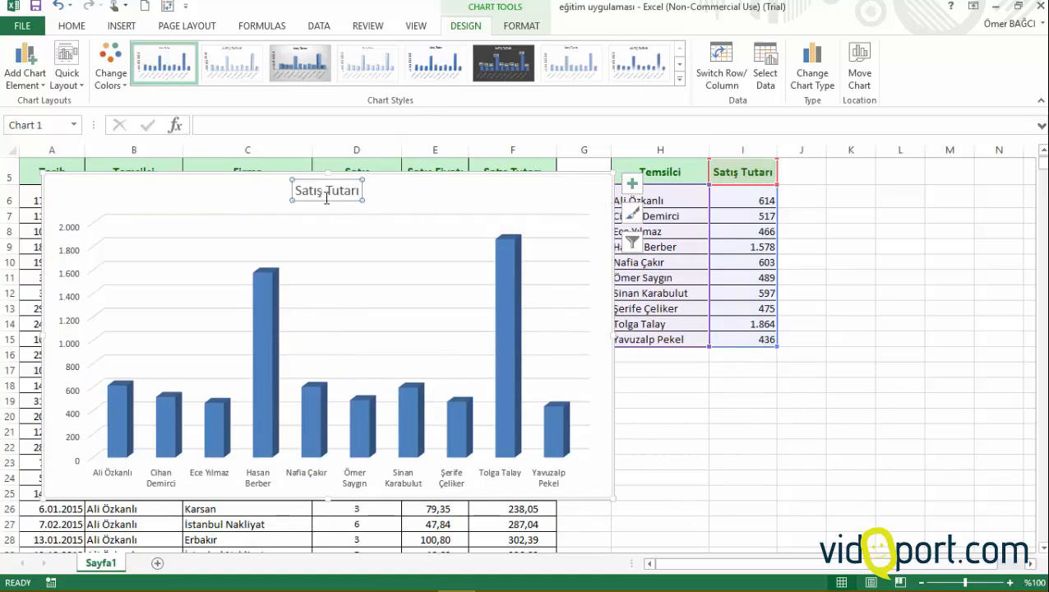
pyautogui.moveTo(580, 171); pyautogui.dragTo(562, 164)
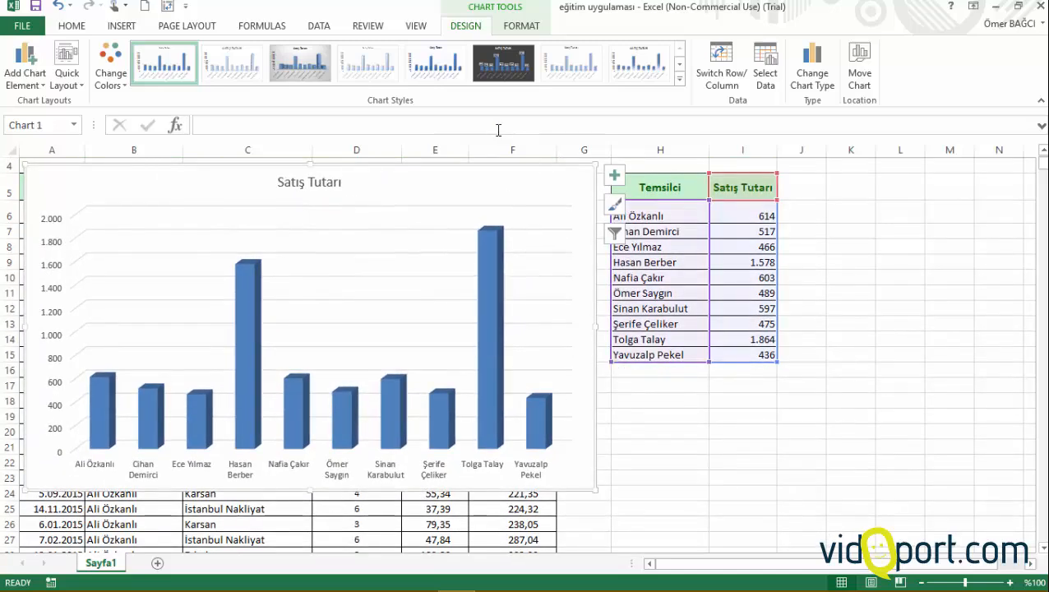
# Step: Try several chart styles on the Satış Tutarı column chart, including the dark-background style
pyautogui.click(370, 66)
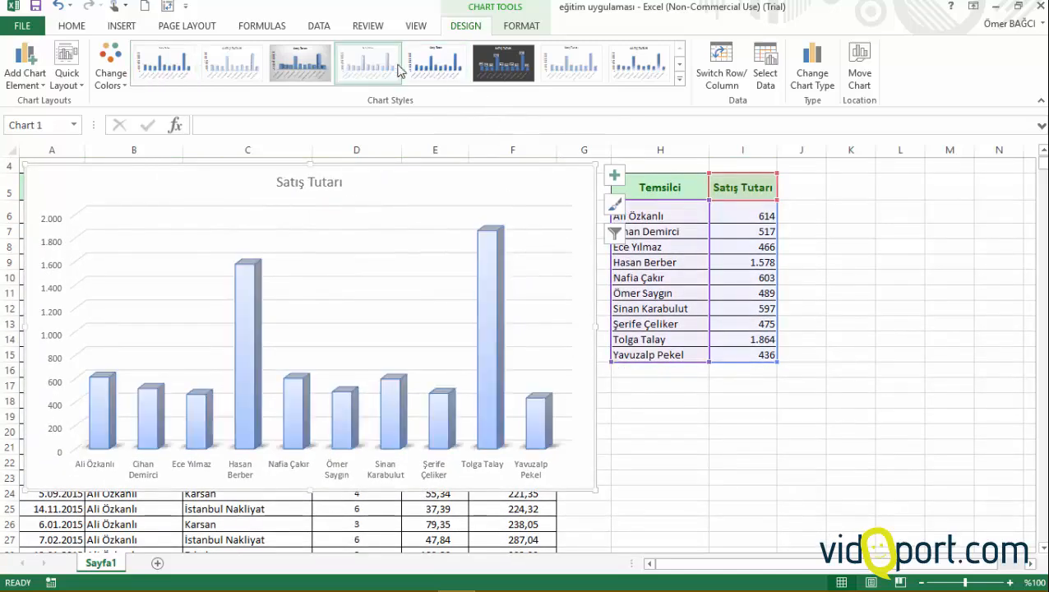
pyautogui.click(435, 72)
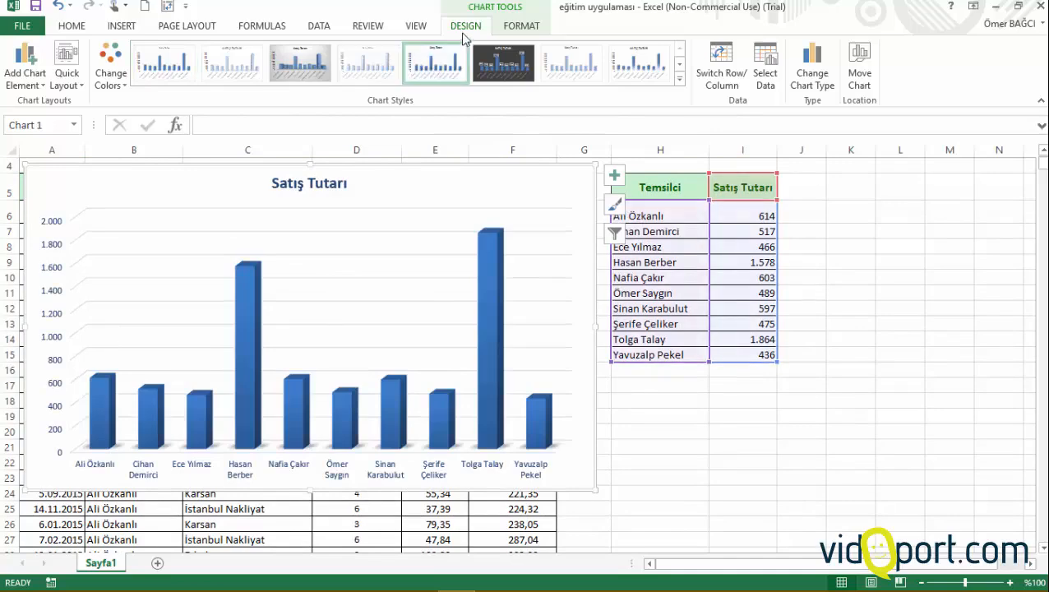
pyautogui.click(679, 79)
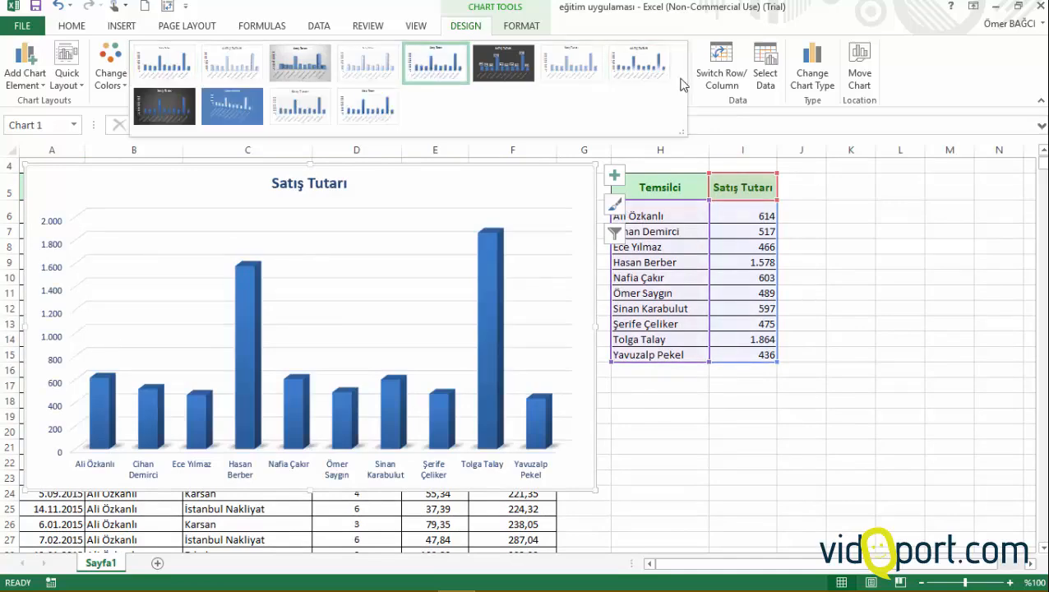
pyautogui.click(389, 111)
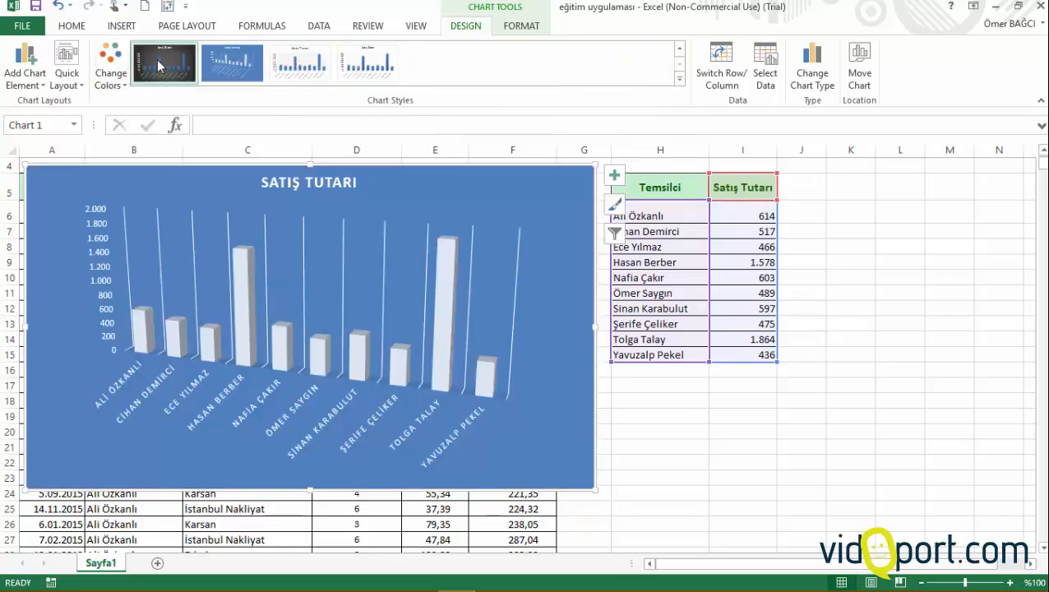
# Step: Apply the monochromatic blue palette and the white-background style with a bold blue title and shaded columns to the chart
pyautogui.click(111, 73)
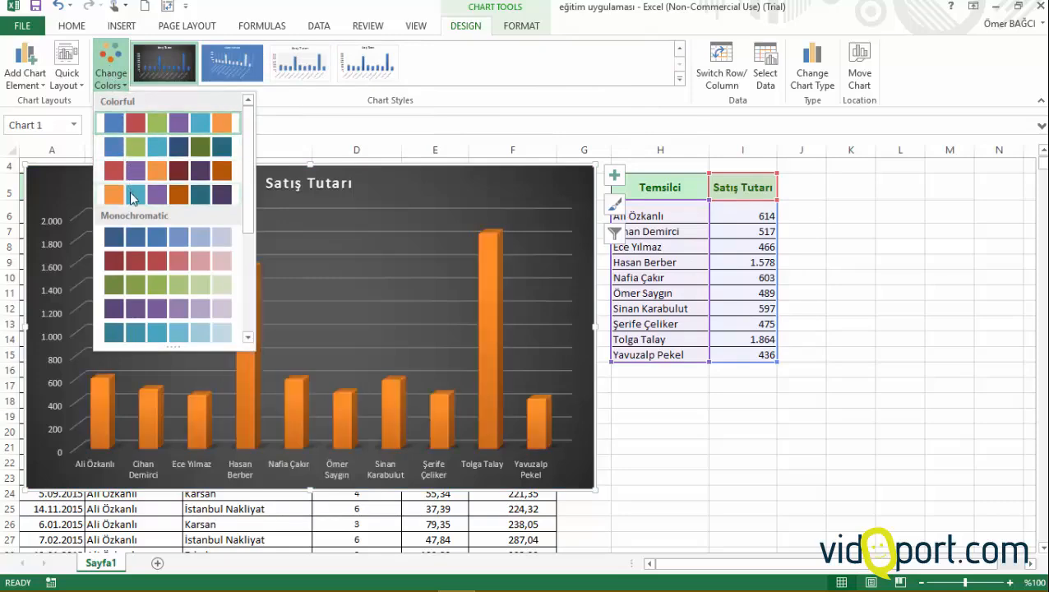
pyautogui.click(136, 237)
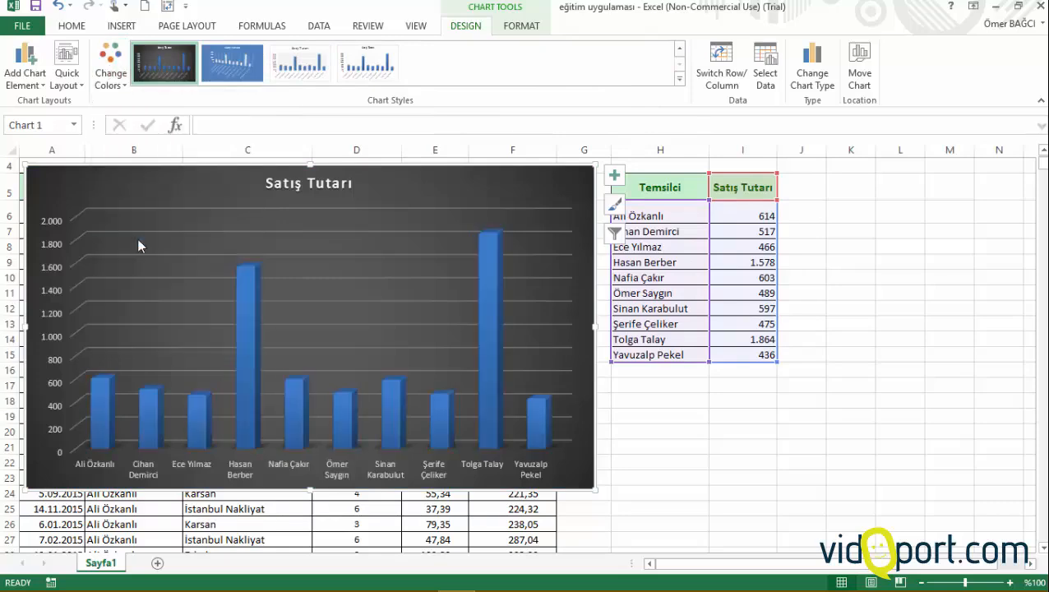
pyautogui.click(367, 64)
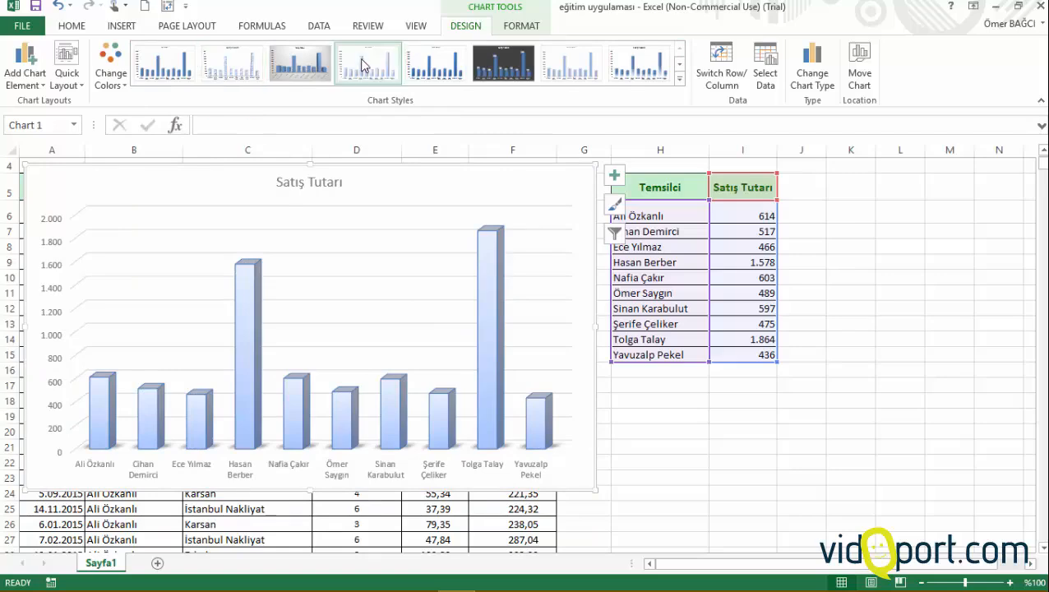
# Step: Apply the shaded-column style and the quick layout with a vertical axis title and data table to the column chart
pyautogui.click(437, 70)
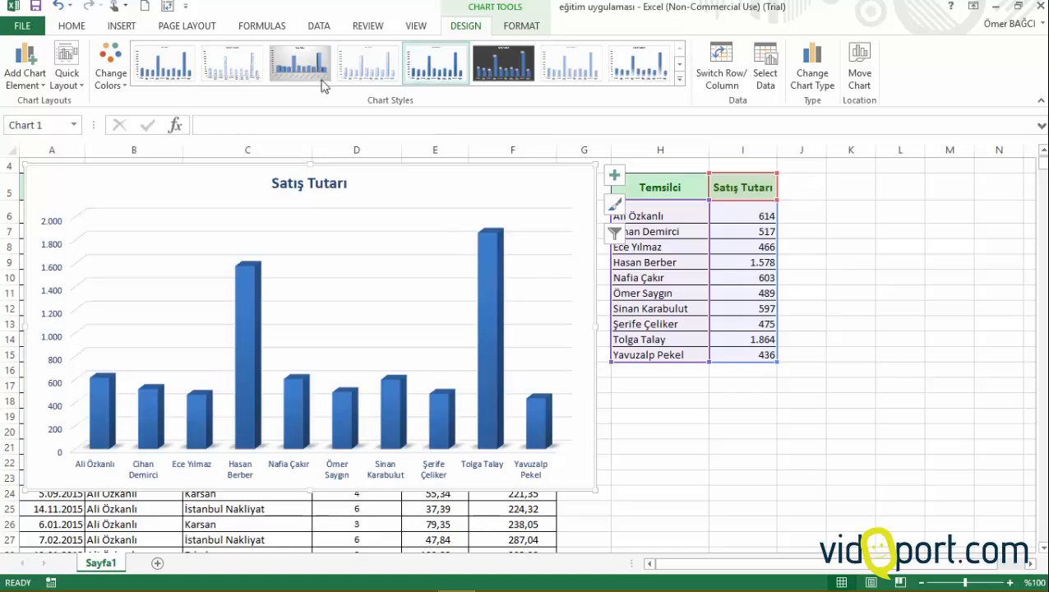
pyautogui.click(82, 93)
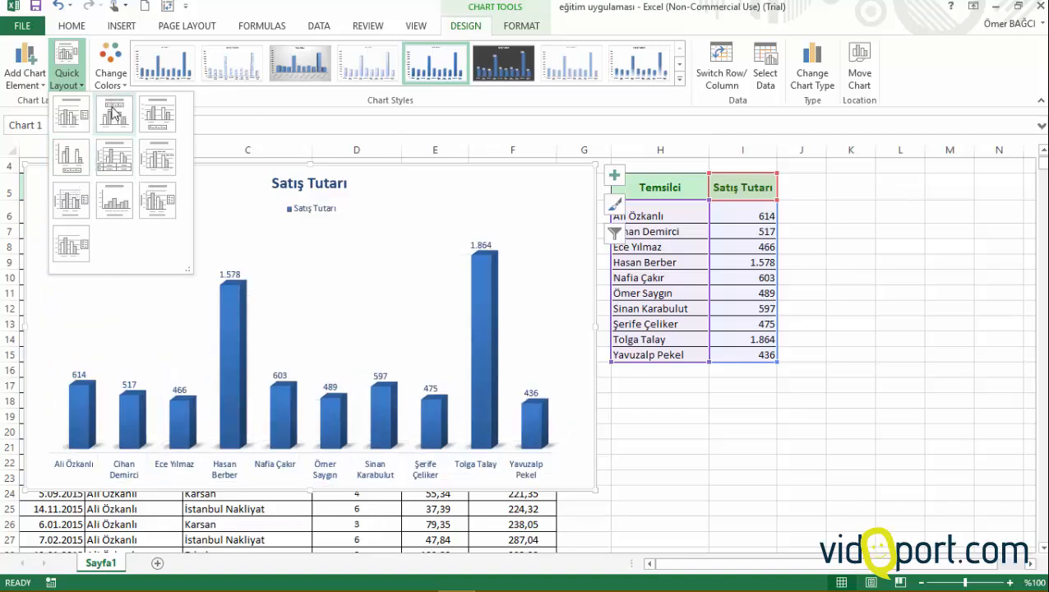
pyautogui.click(114, 165)
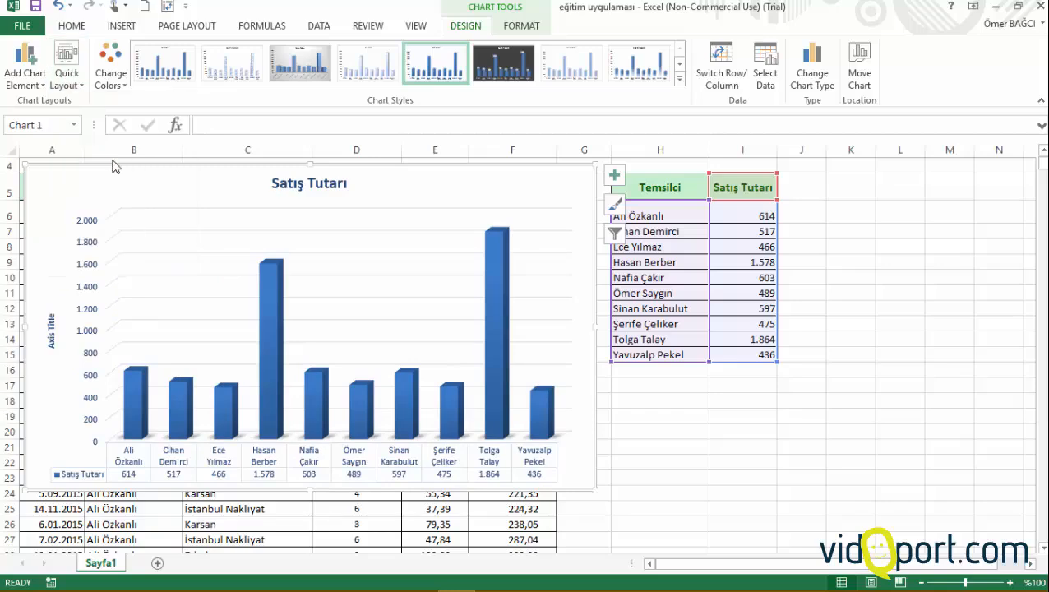
pyautogui.click(671, 432)
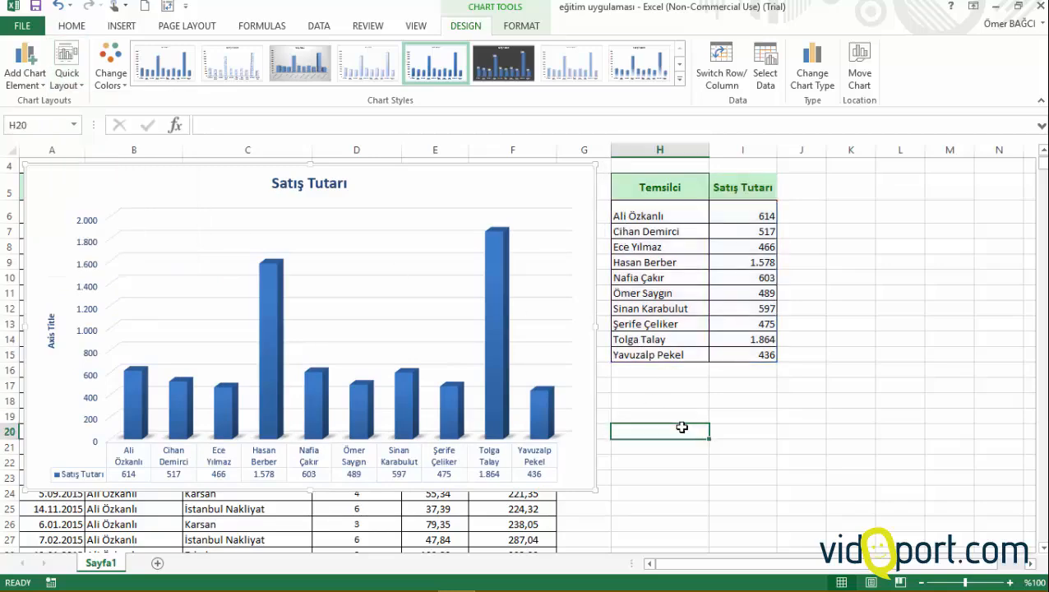
# Step: Insert a Stacked Line with Markers chart from the Temsilci and Satış Tutarı summary table
pyautogui.click(683, 250)
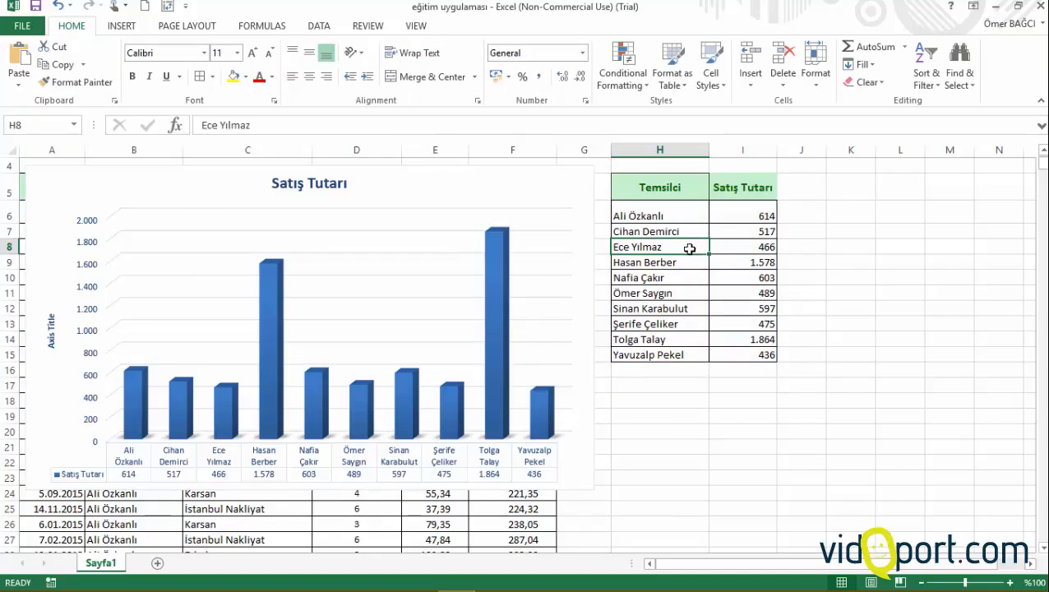
pyautogui.click(121, 25)
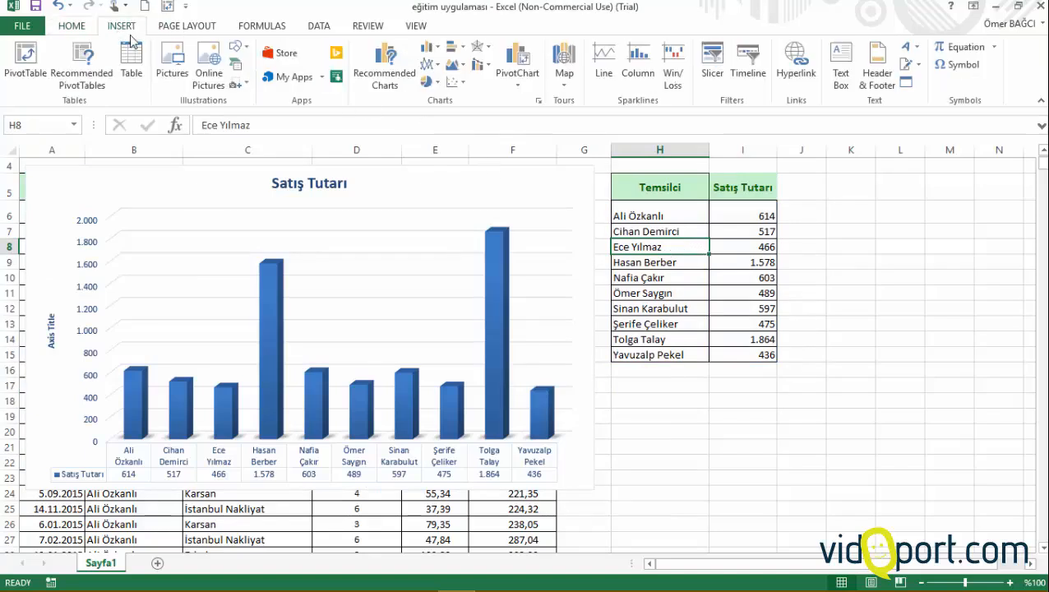
pyautogui.click(428, 69)
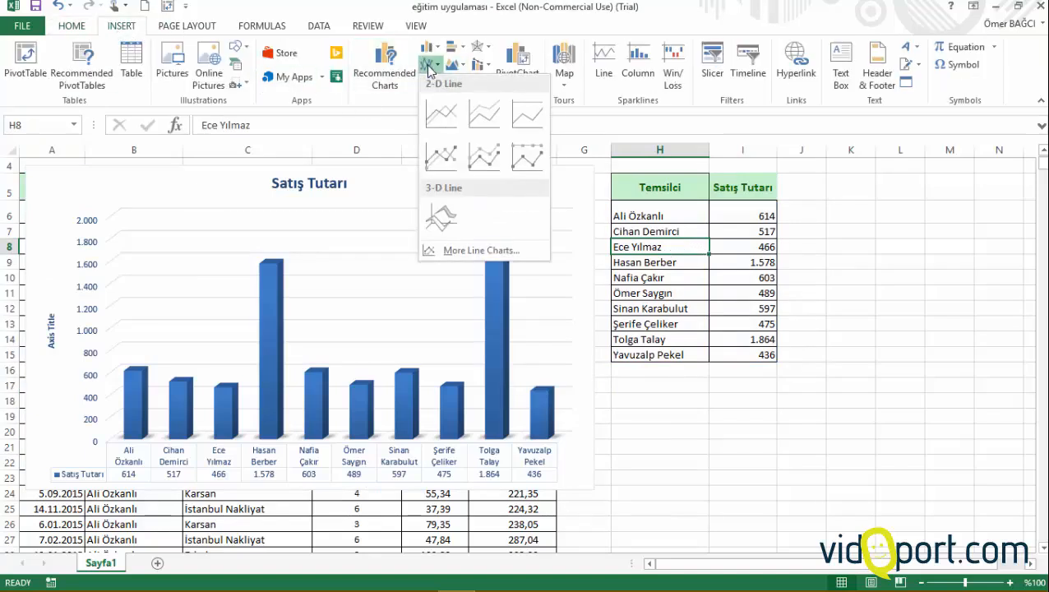
pyautogui.click(484, 162)
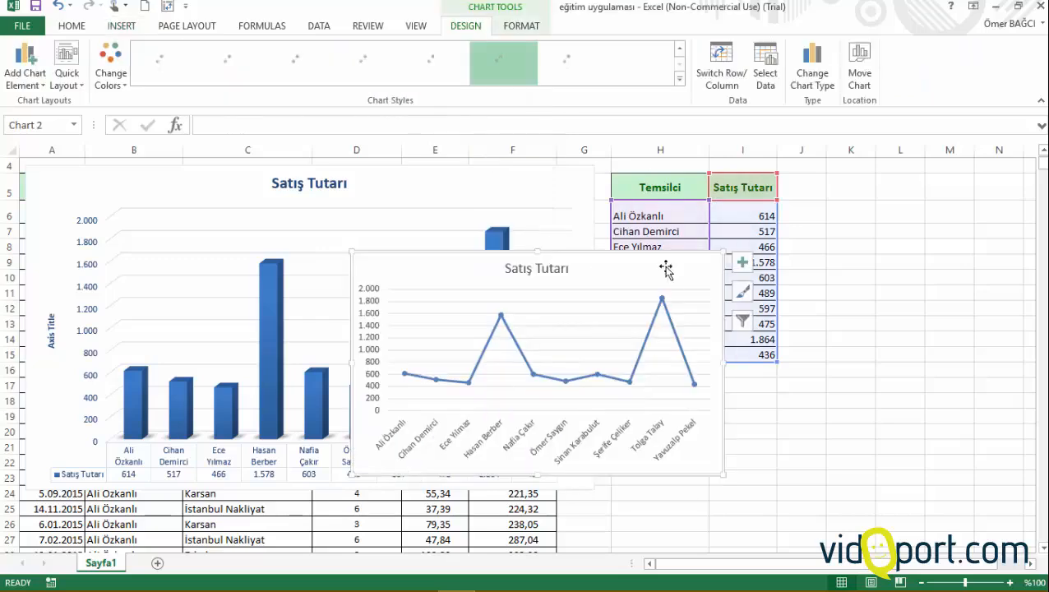
# Step: Move the line chart to the right of the summary table and enlarge it to cover about columns J to U, rows 5 to 23
pyautogui.moveTo(677, 288); pyautogui.dragTo(994, 192)
pyautogui.click(847, 206)
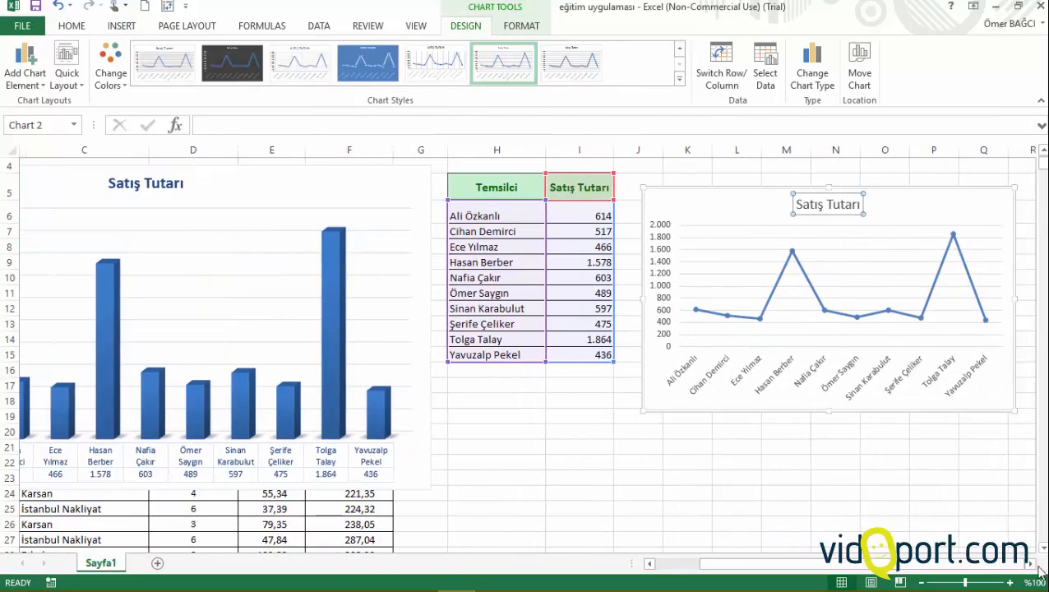
pyautogui.hscroll(6, 1042, 573)
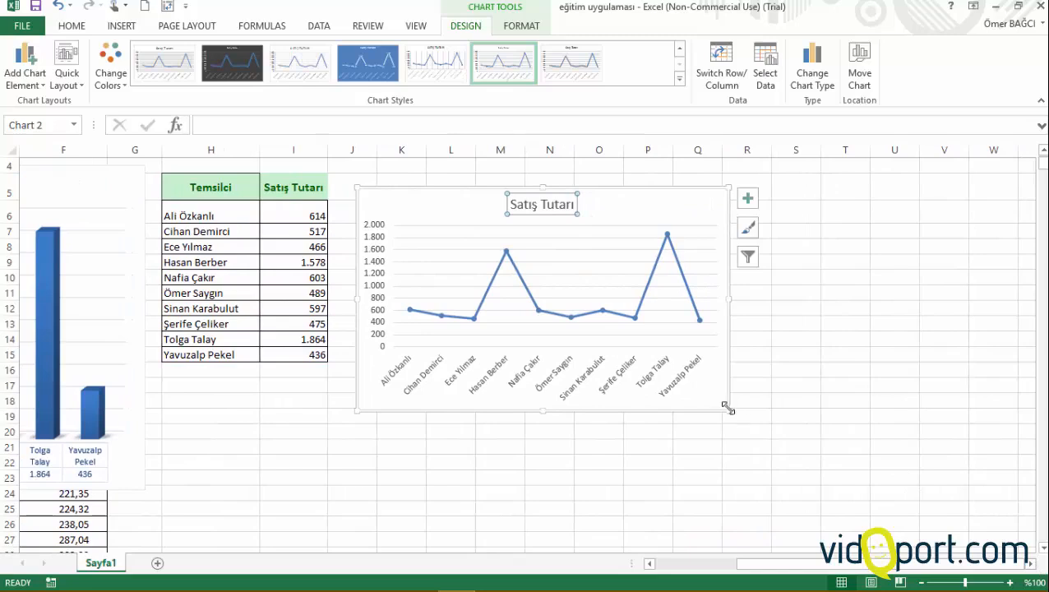
pyautogui.moveTo(729, 408); pyautogui.dragTo(916, 482)
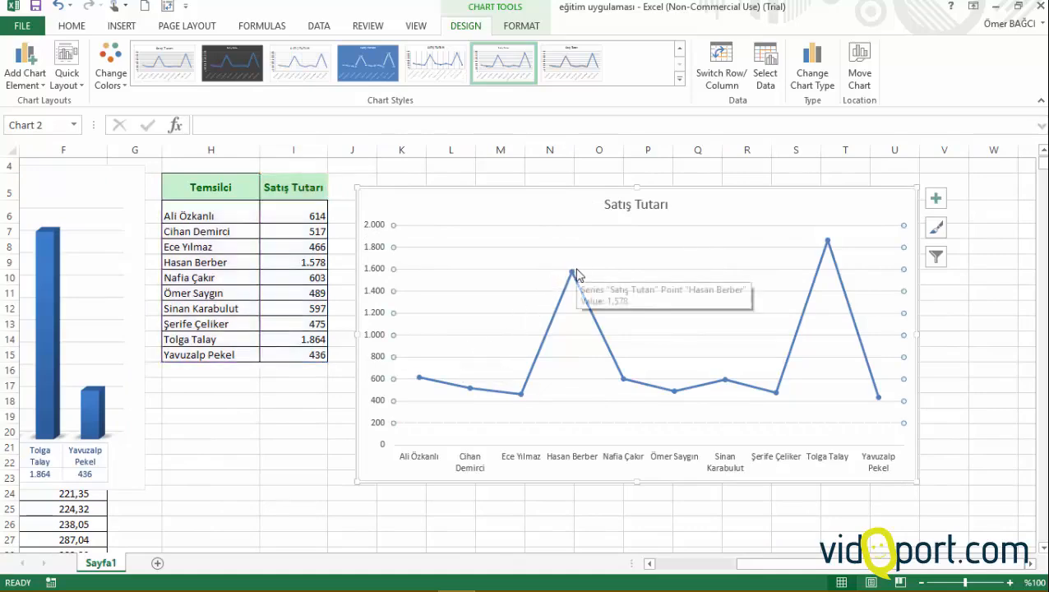
# Step: Look through the line chart's available chart elements, styles, and series and category filters
pyautogui.click(571, 274)
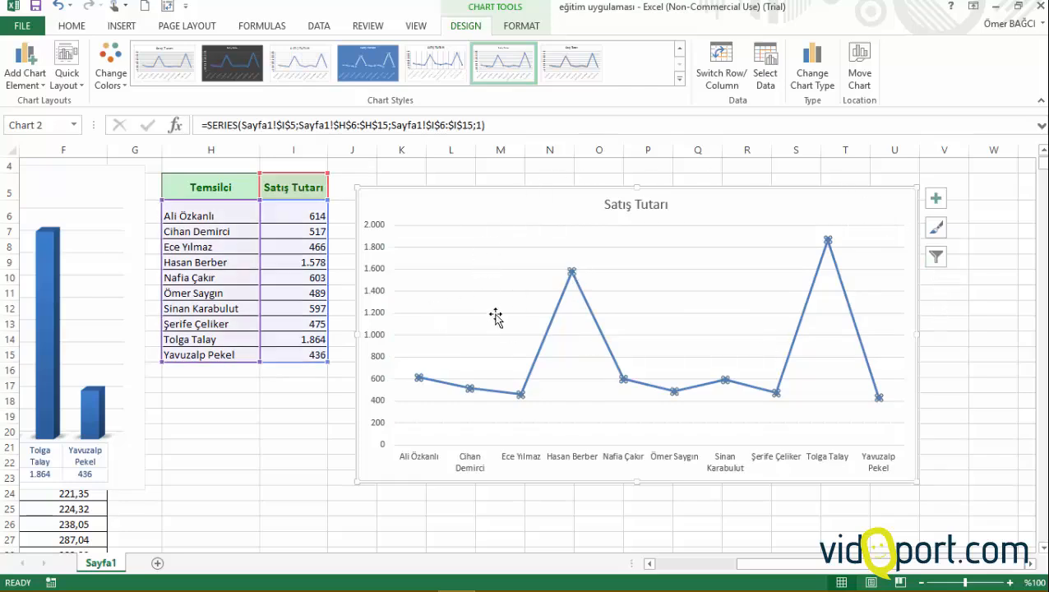
pyautogui.click(937, 199)
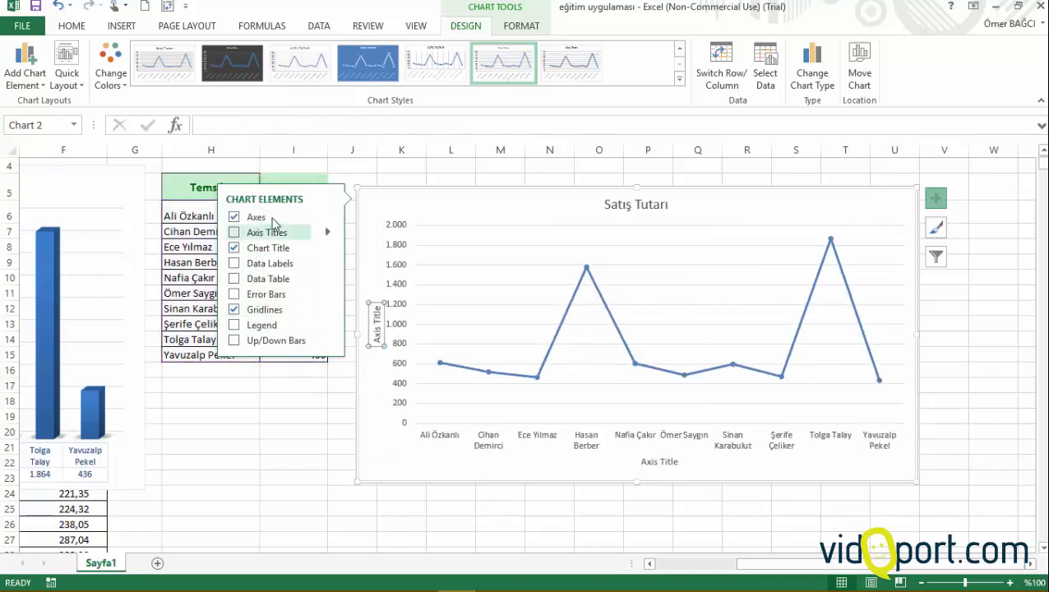
pyautogui.click(938, 227)
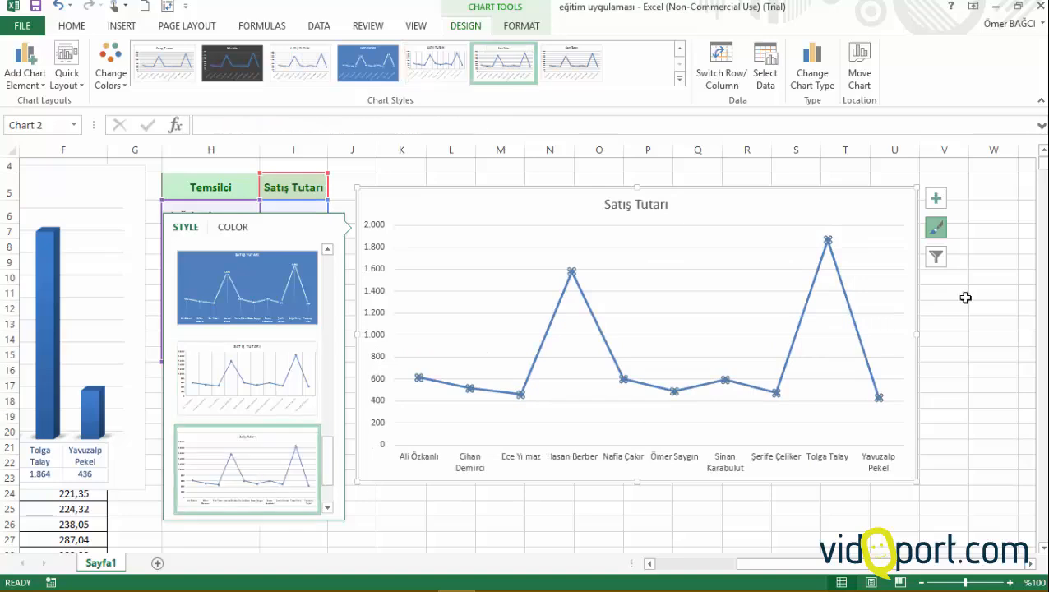
pyautogui.click(936, 257)
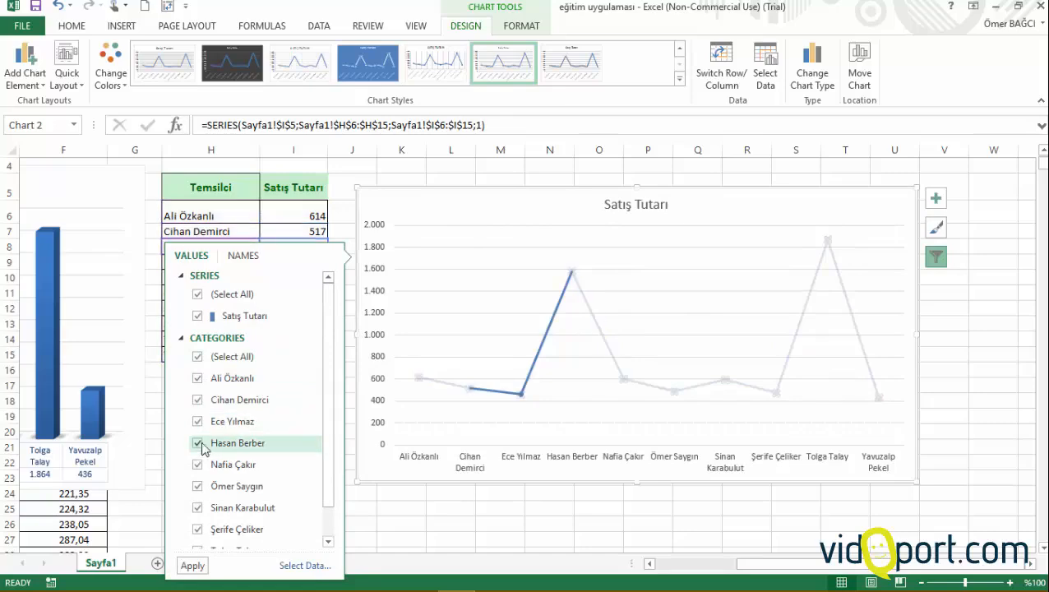
pyautogui.scroll(-1, 207, 476)
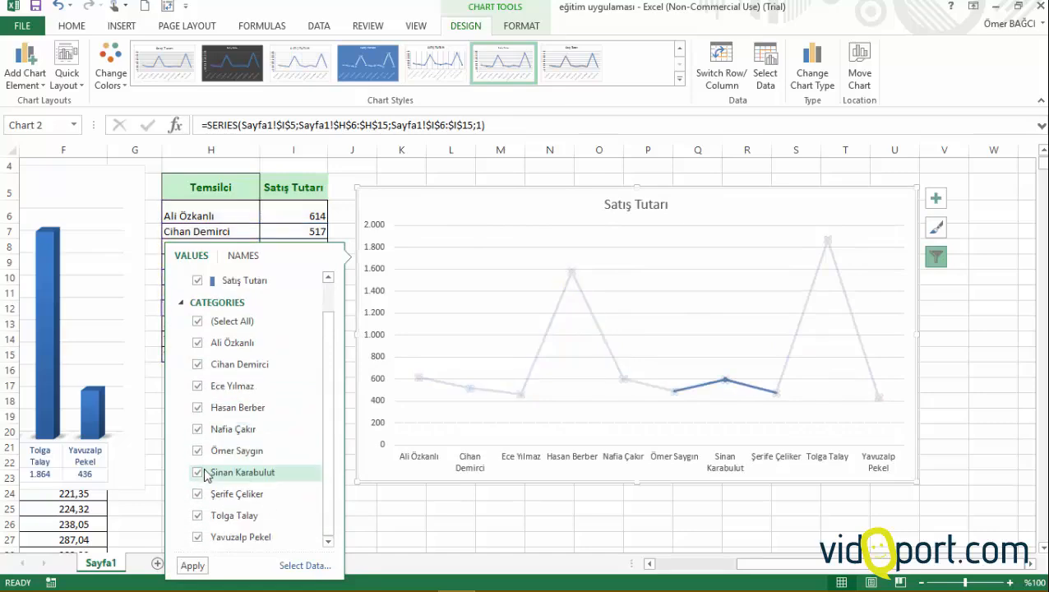
pyautogui.press('Escape')
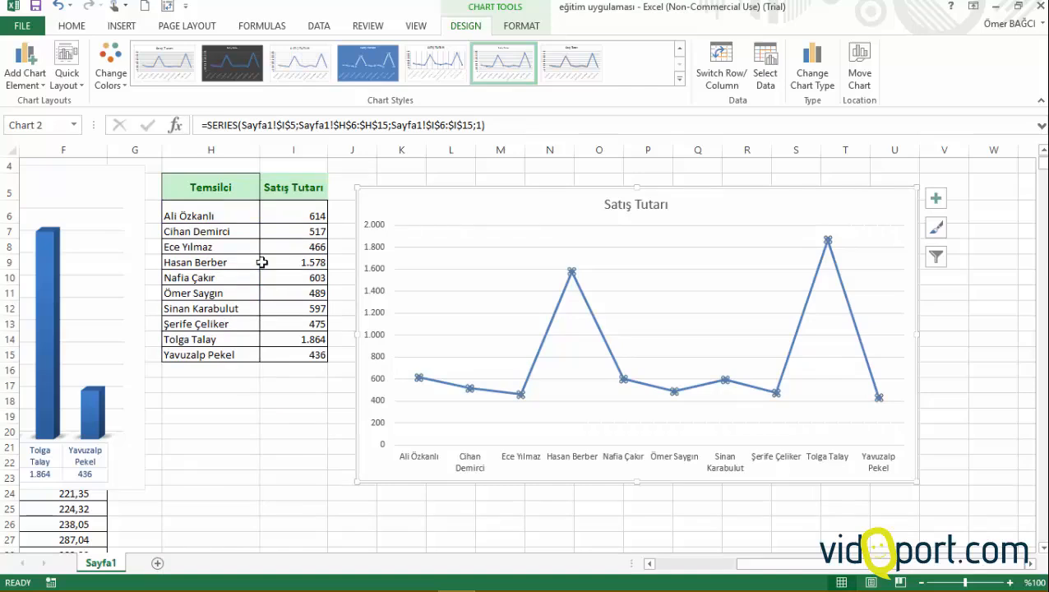
pyautogui.press('Escape')
# Step: Shift the line chart closer to the summary table, aligning its upper edge with the start of row 5
pyautogui.click(298, 263)
pyautogui.click(278, 318)
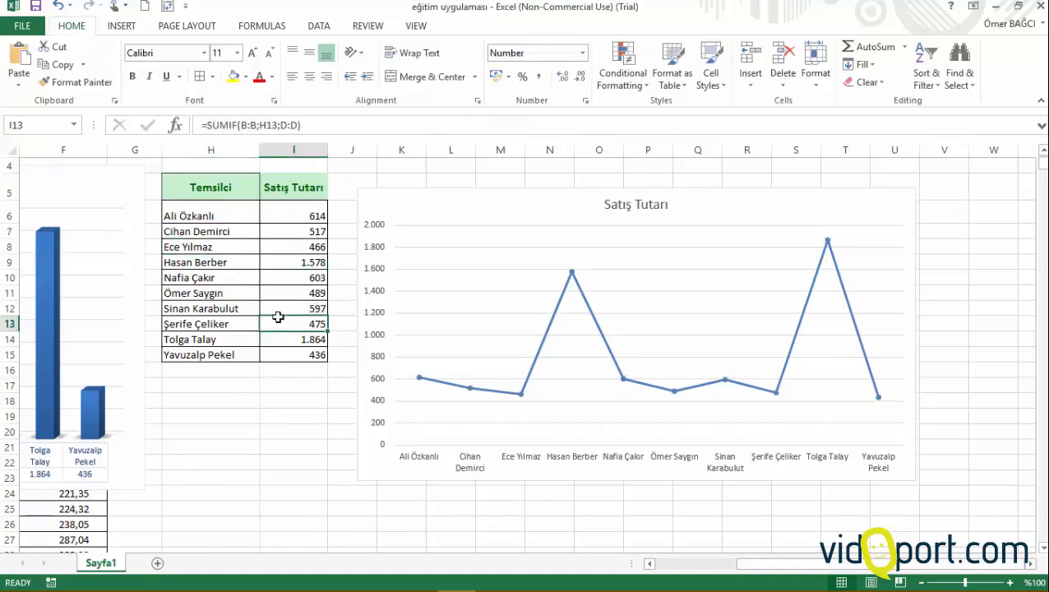
pyautogui.moveTo(544, 190); pyautogui.dragTo(523, 171)
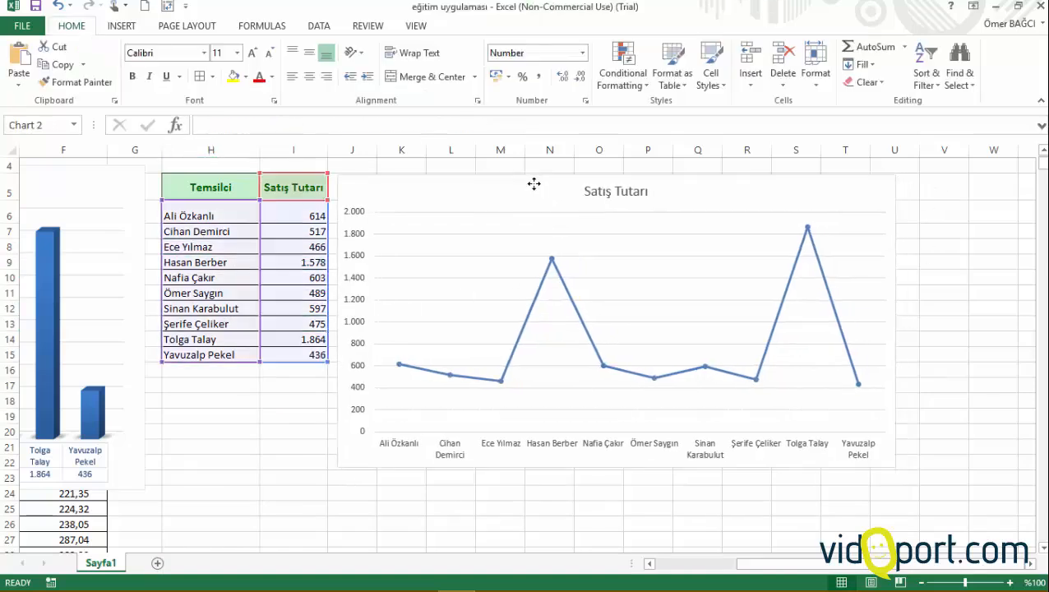
# Step: Examine which Temsilci and Satış Tutarı cells of the summary table supply the line chart's data
pyautogui.click(306, 277)
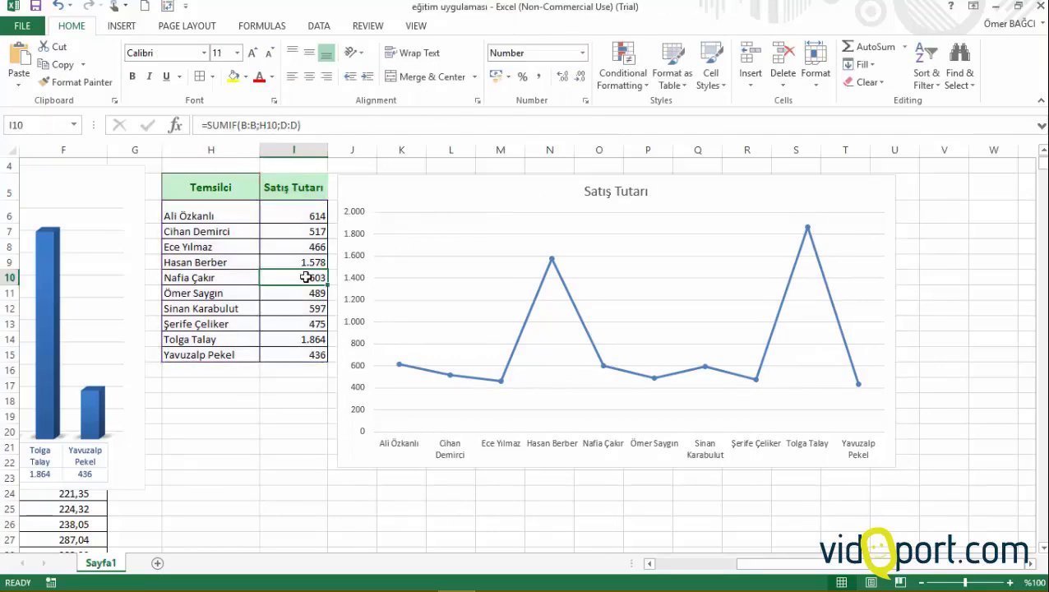
pyautogui.click(213, 280)
pyautogui.moveTo(200, 222); pyautogui.dragTo(216, 329)
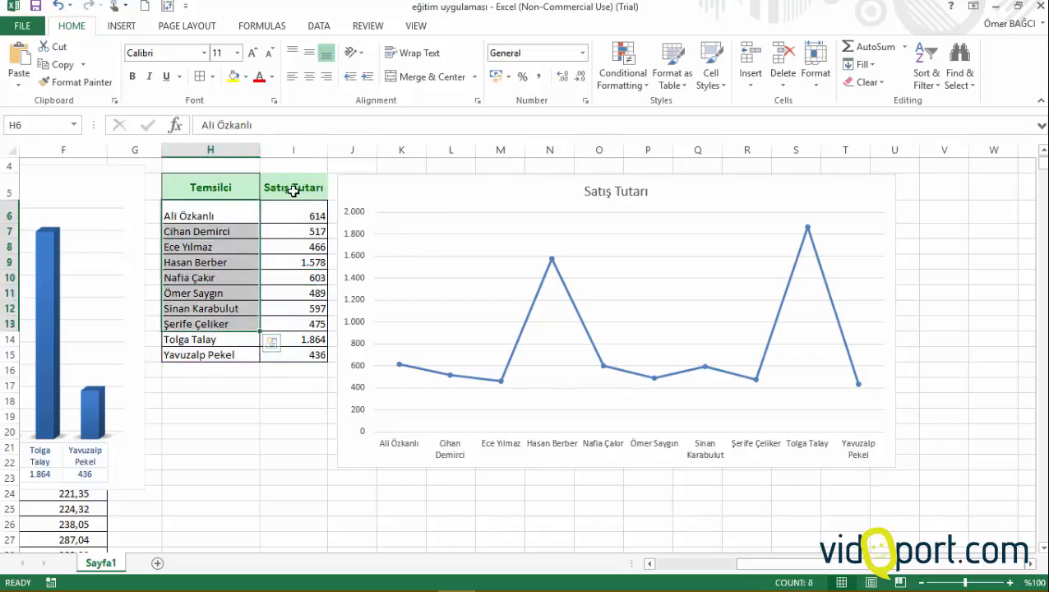
pyautogui.moveTo(292, 187); pyautogui.dragTo(321, 311)
pyautogui.click(421, 177)
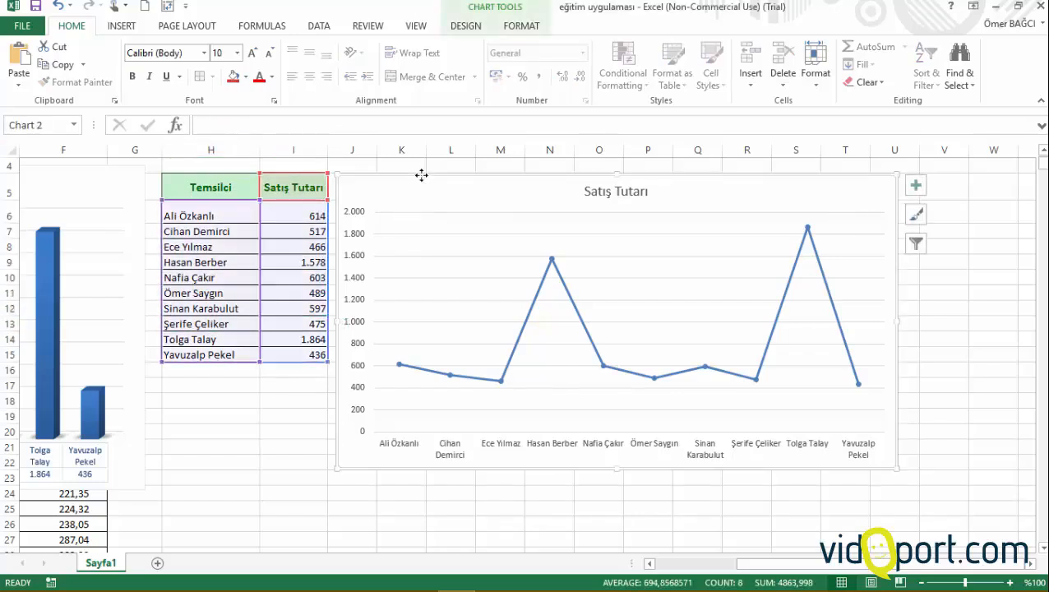
pyautogui.click(245, 232)
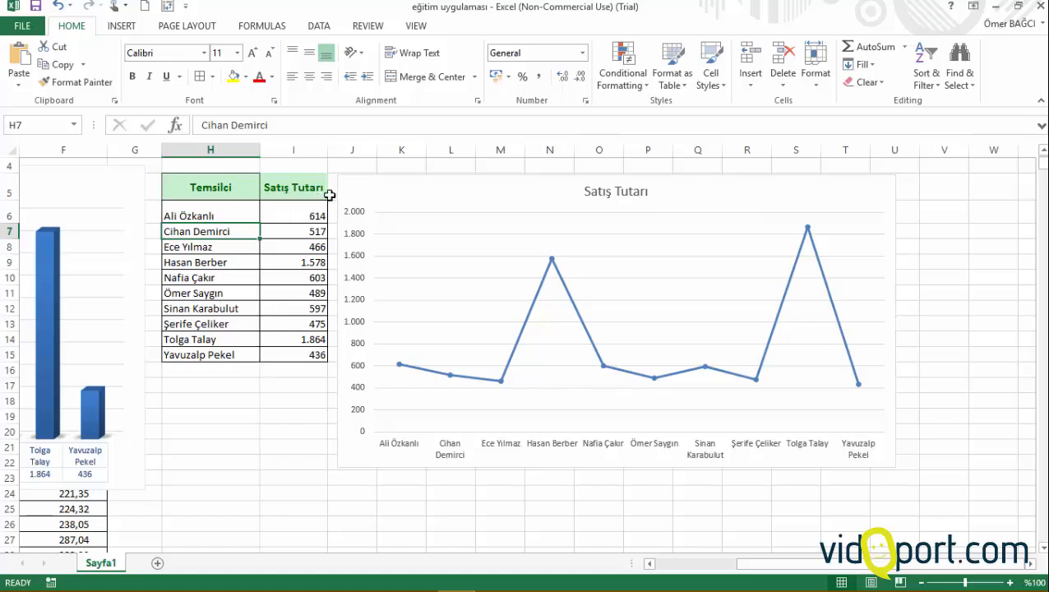
# Step: Try limiting the column chart's source data to rows 6 to 10 of the summary table, and extend it back to row 15
pyautogui.moveTo(752, 564); pyautogui.dragTo(724, 566)
pyautogui.click(451, 167)
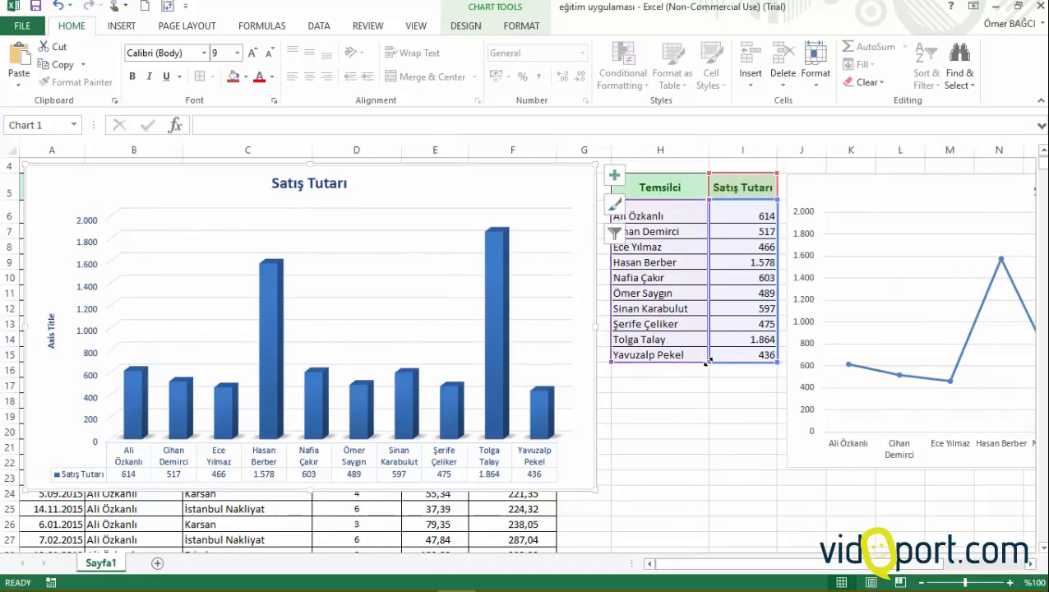
pyautogui.moveTo(709, 362); pyautogui.dragTo(713, 286)
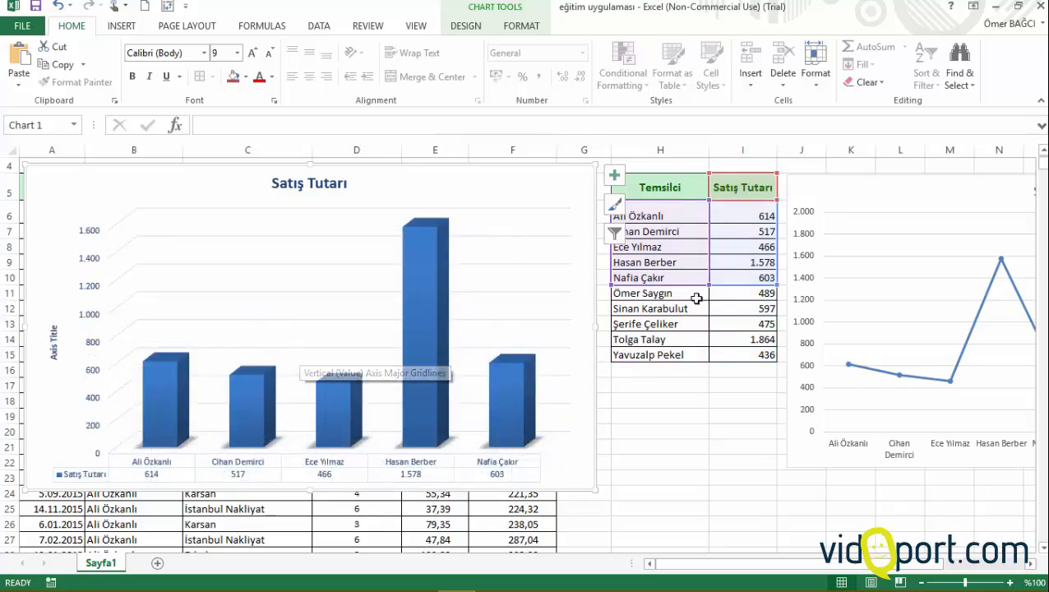
pyautogui.moveTo(707, 284); pyautogui.dragTo(710, 363)
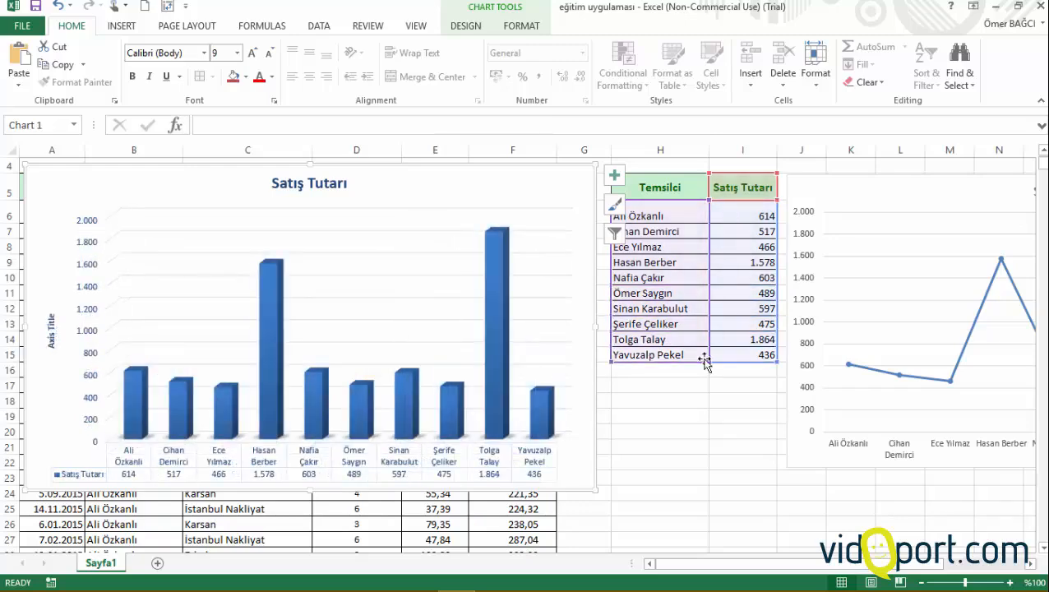
pyautogui.click(716, 377)
pyautogui.click(721, 302)
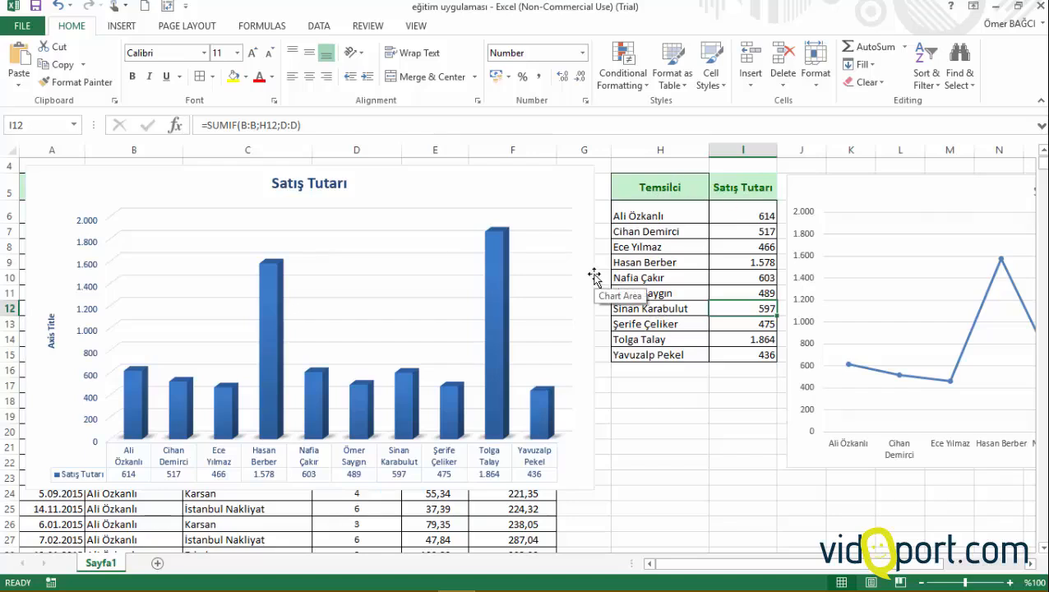
# Step: Review the recommended Clustered Bar and Clustered Column charts and all chart types for the summary table without inserting one
pyautogui.click(685, 260)
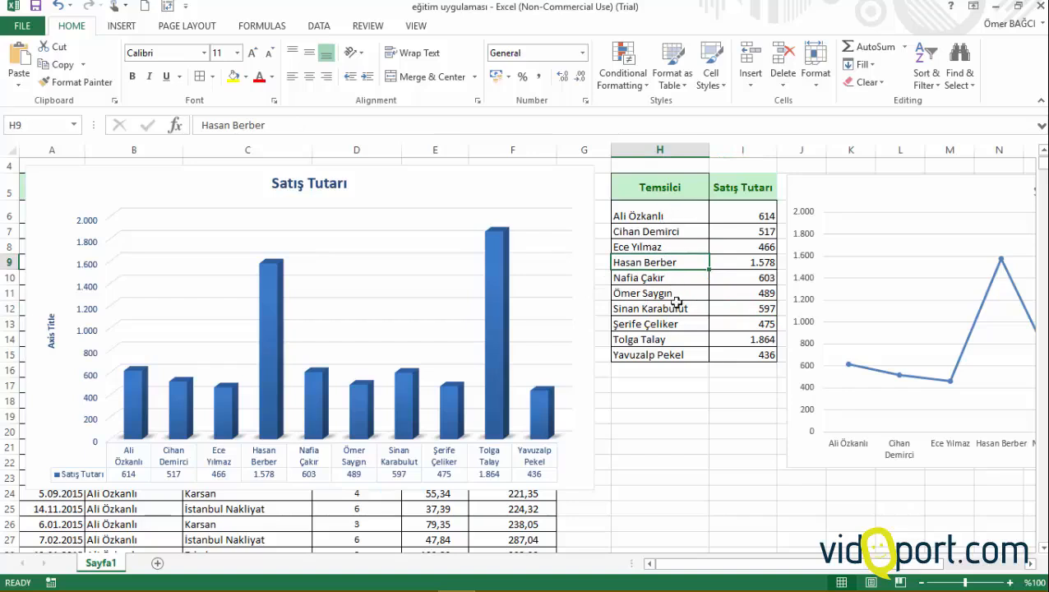
pyautogui.click(122, 26)
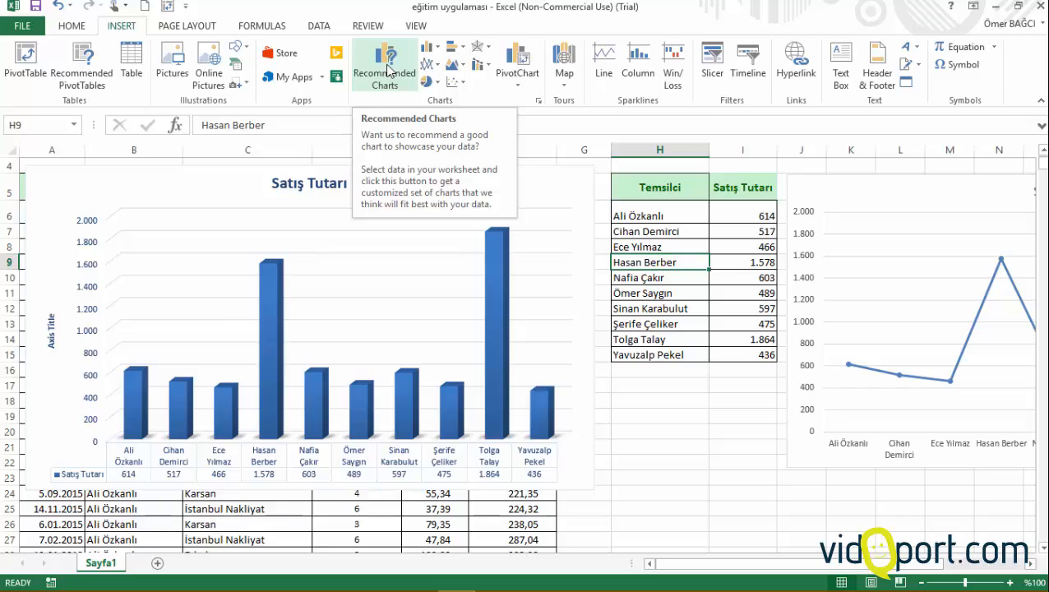
pyautogui.click(389, 71)
pyautogui.click(76, 291)
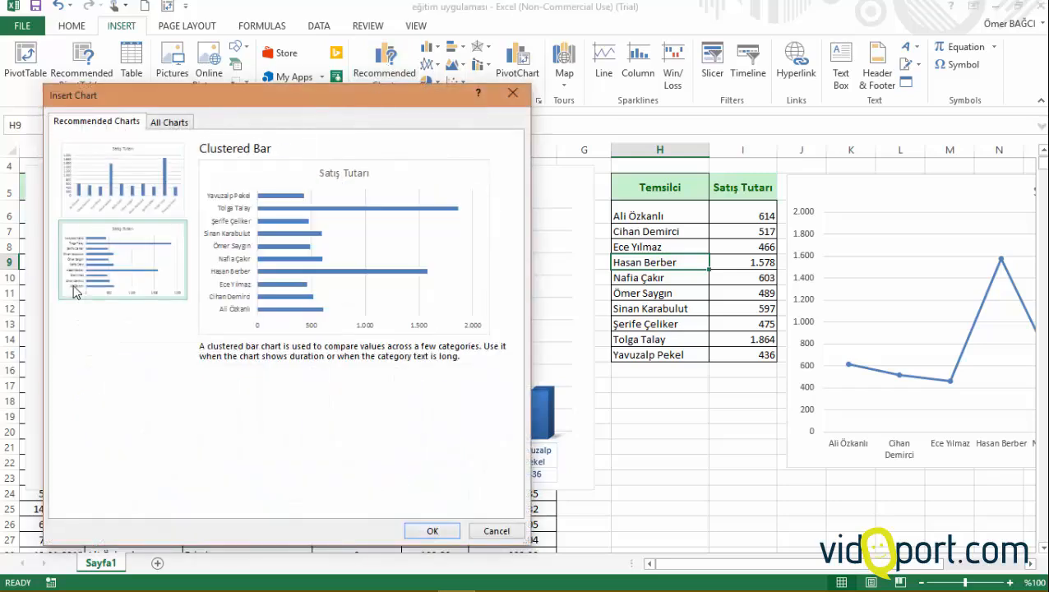
pyautogui.click(156, 188)
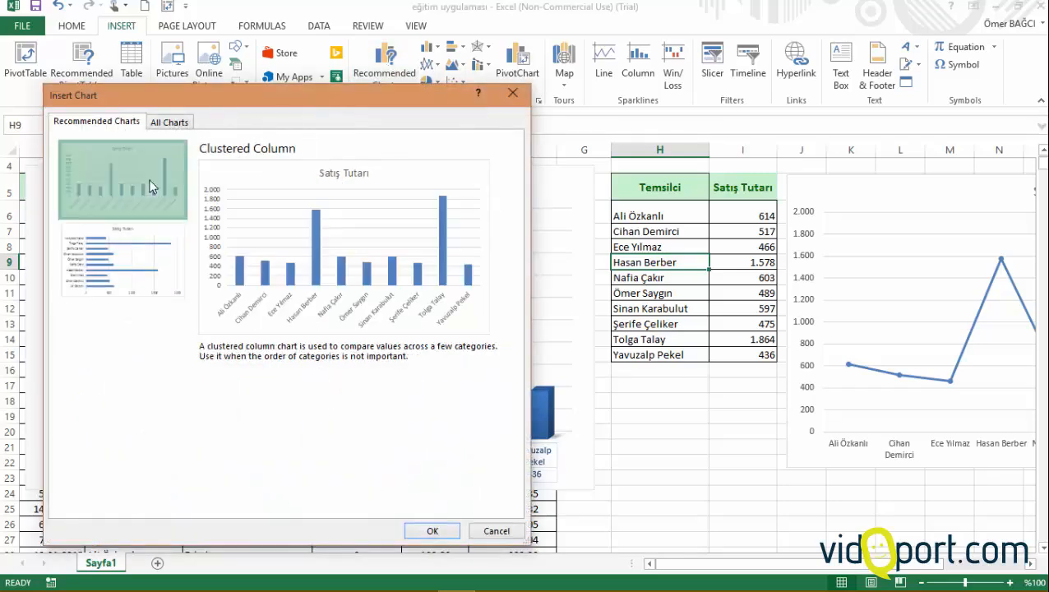
pyautogui.click(179, 123)
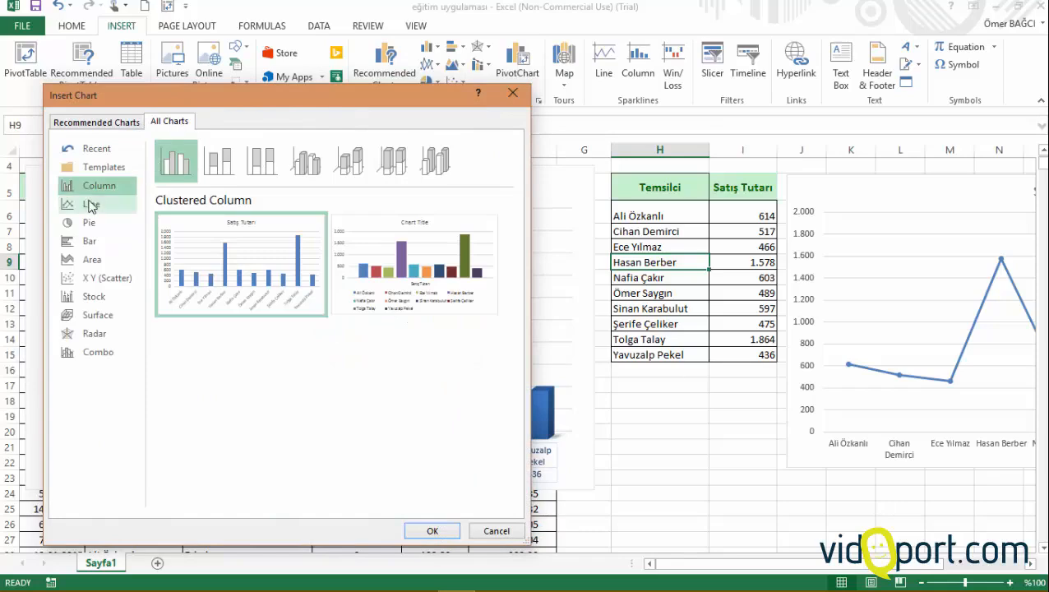
pyautogui.click(90, 203)
pyautogui.click(94, 185)
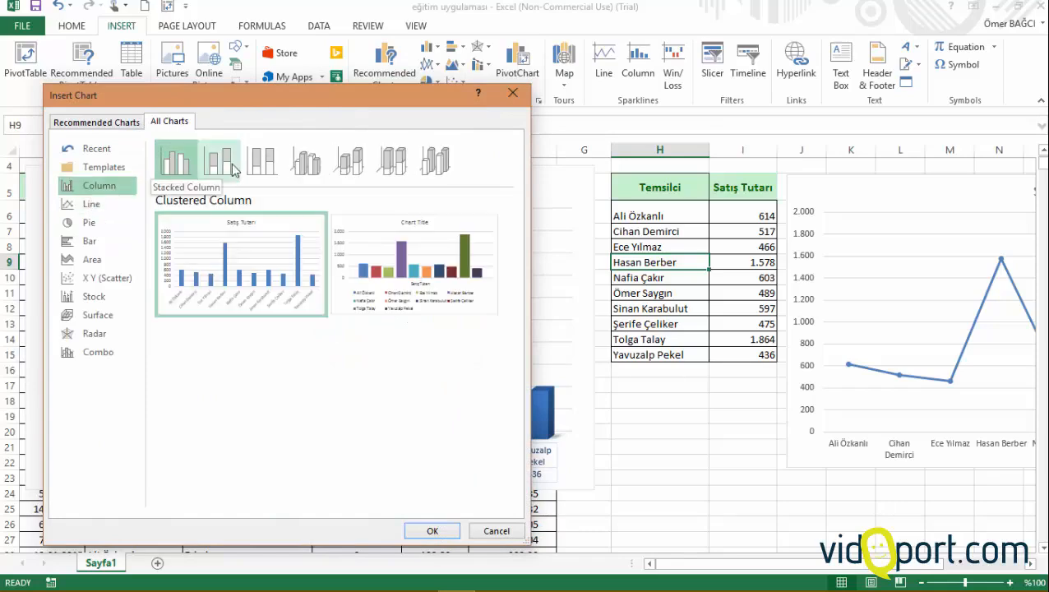
pyautogui.click(514, 93)
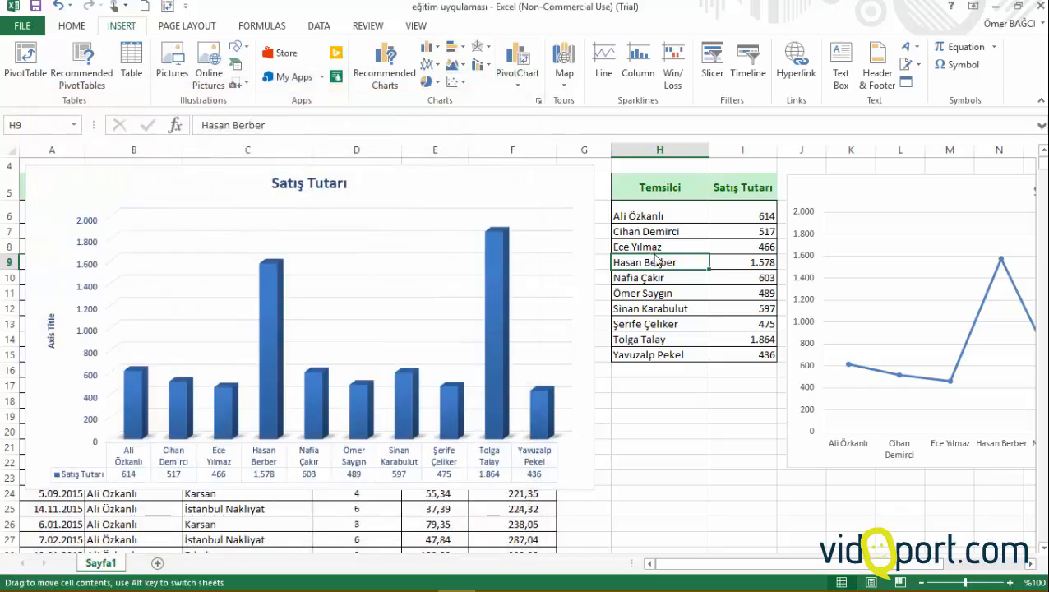
pyautogui.click(657, 297)
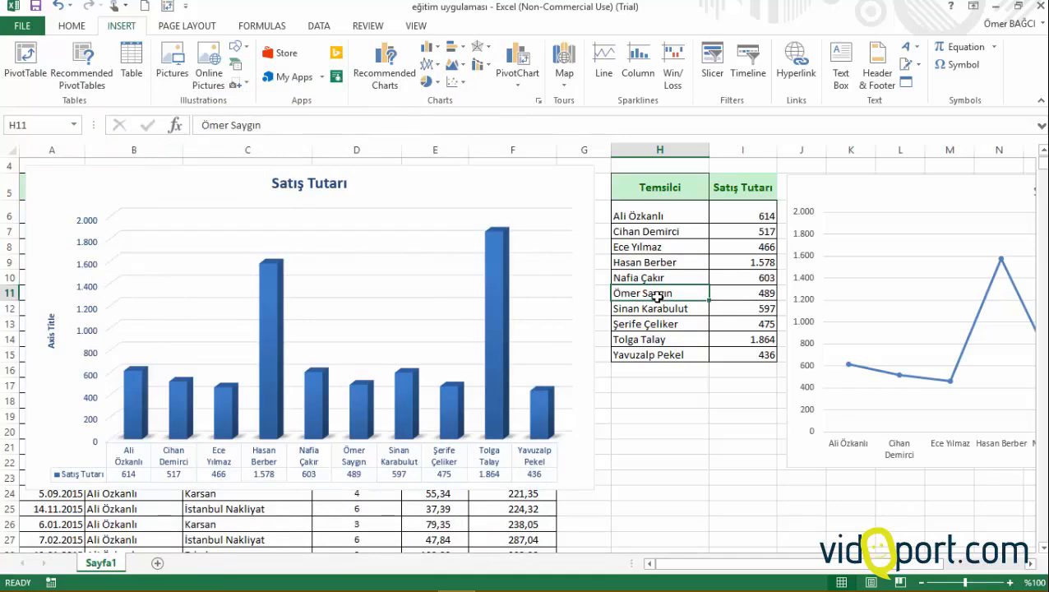